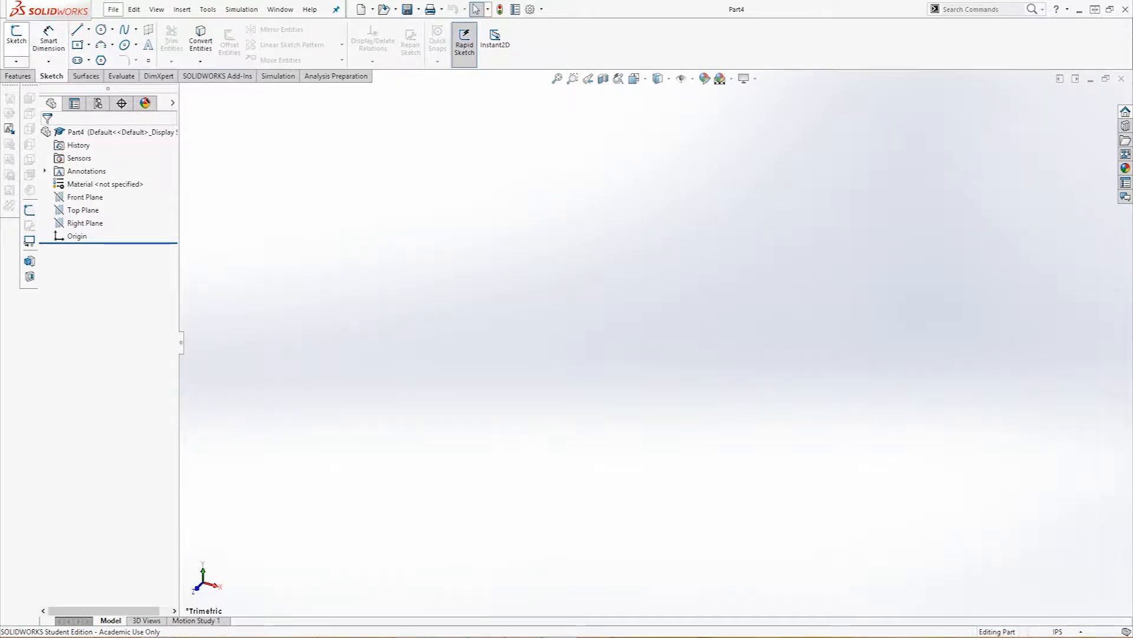
Sketch a circle of about 2.17 in radius centred on the origin on the Top Plane
left_click(17, 36)
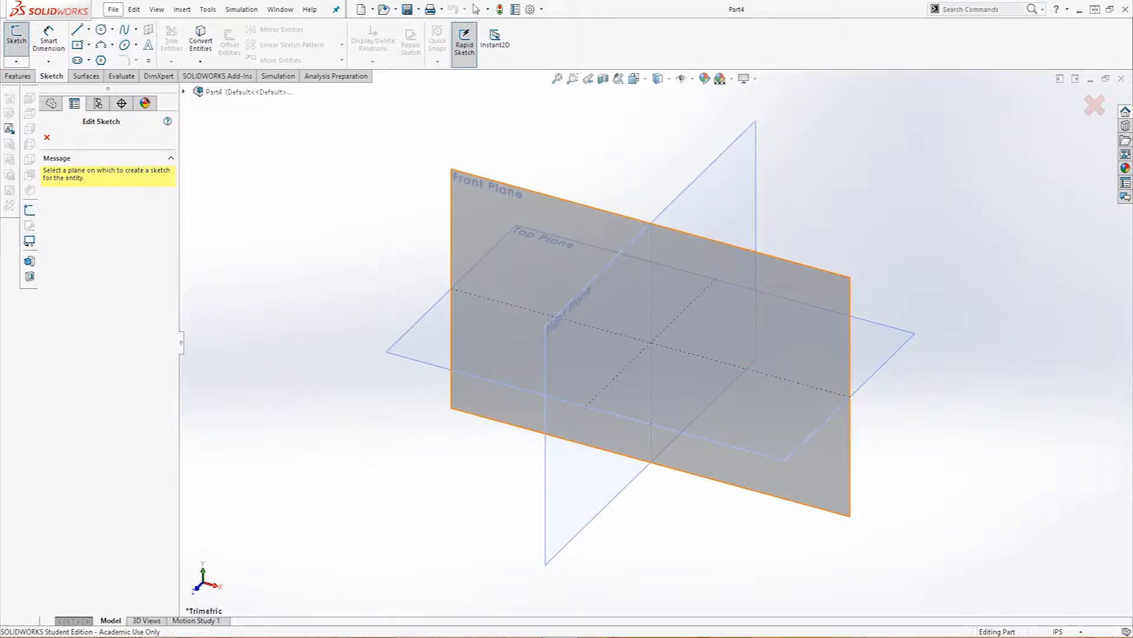
left_click(412, 343)
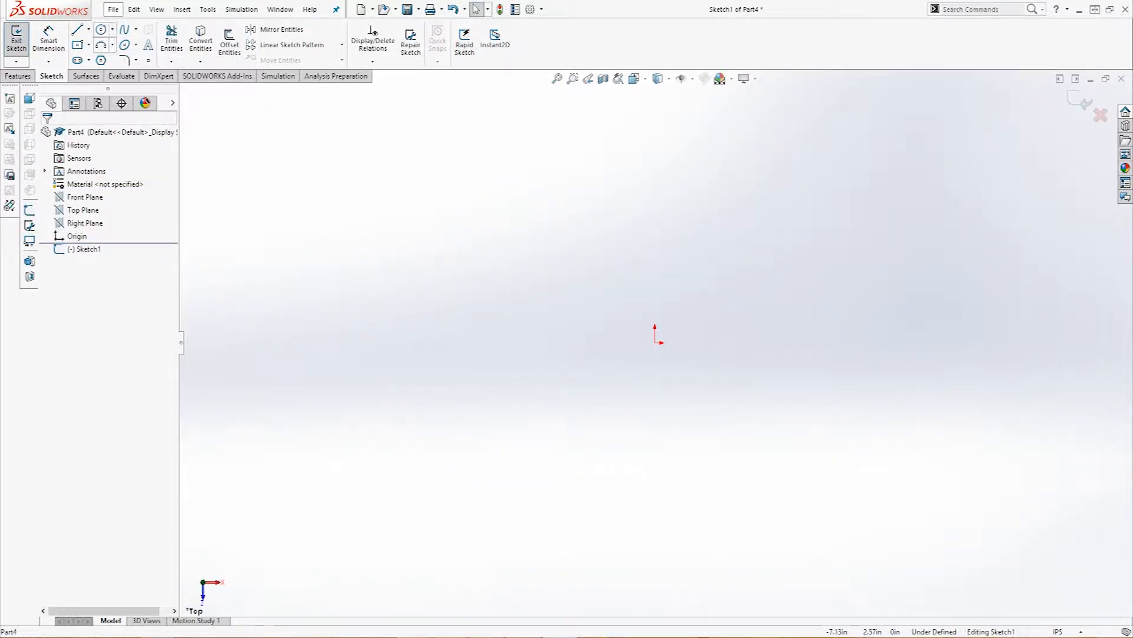
left_click(101, 29)
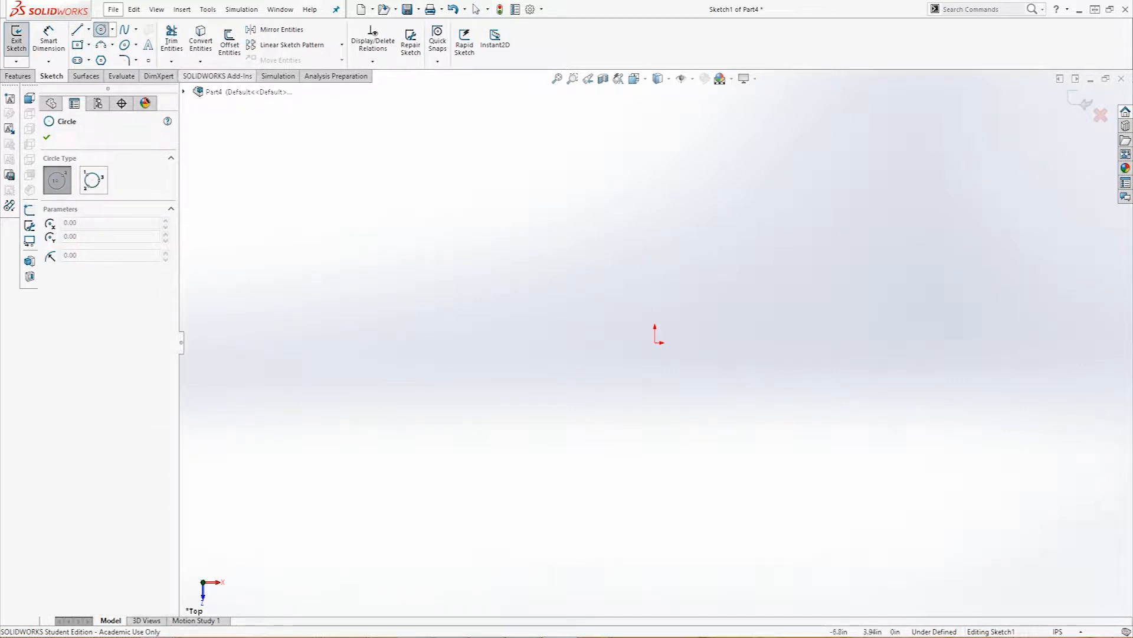
left_click_drag(655, 343, 758, 234)
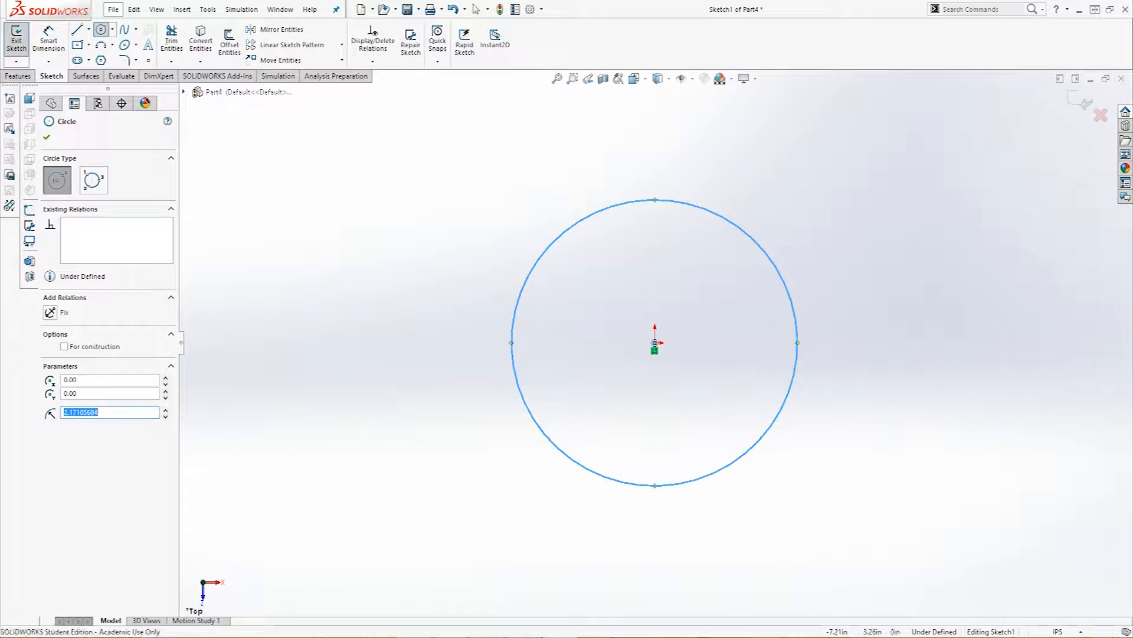
left_click(47, 137)
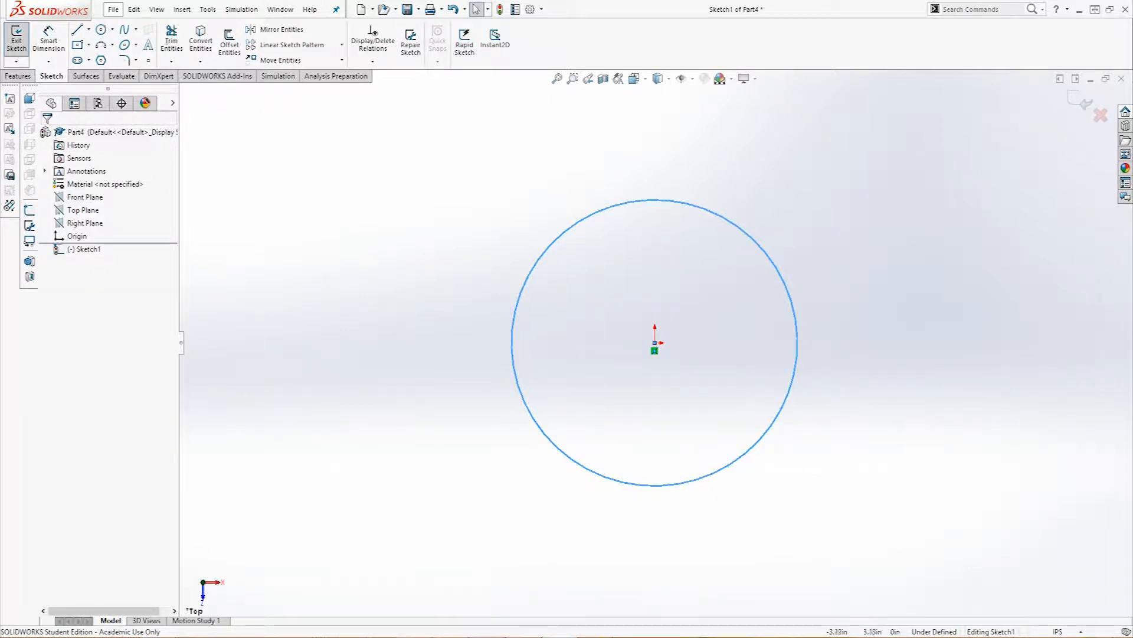
Set up a boss extrusion of the circle about 1.79 in upward with a 45-degree inward draft
left_click(18, 75)
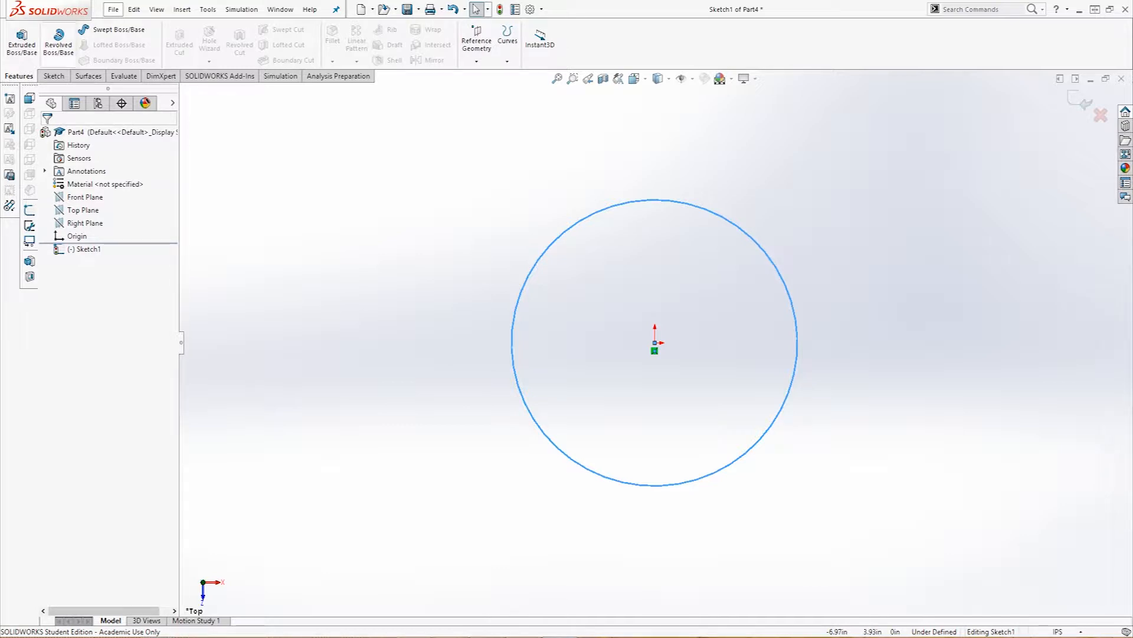
left_click(22, 39)
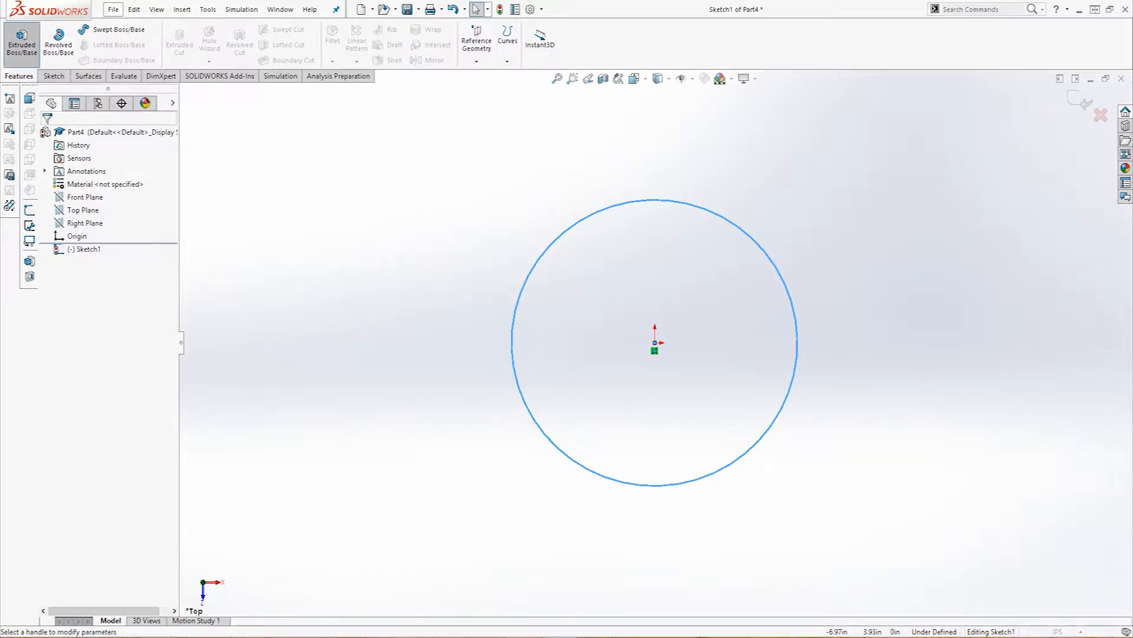
left_click_drag(654, 322, 654, 173)
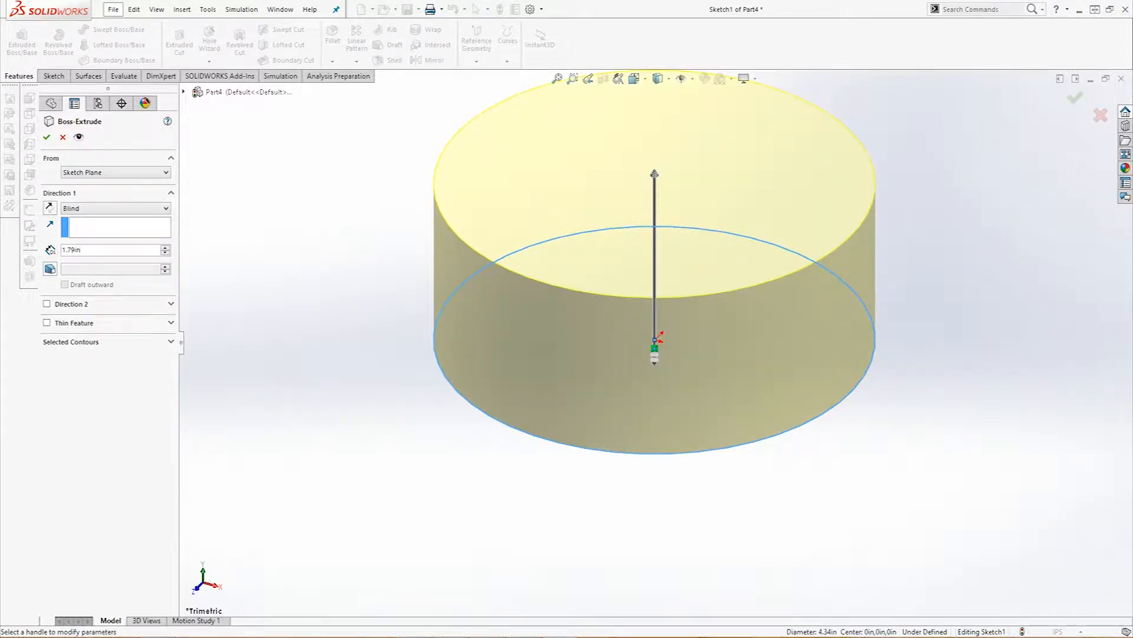
left_click(50, 269)
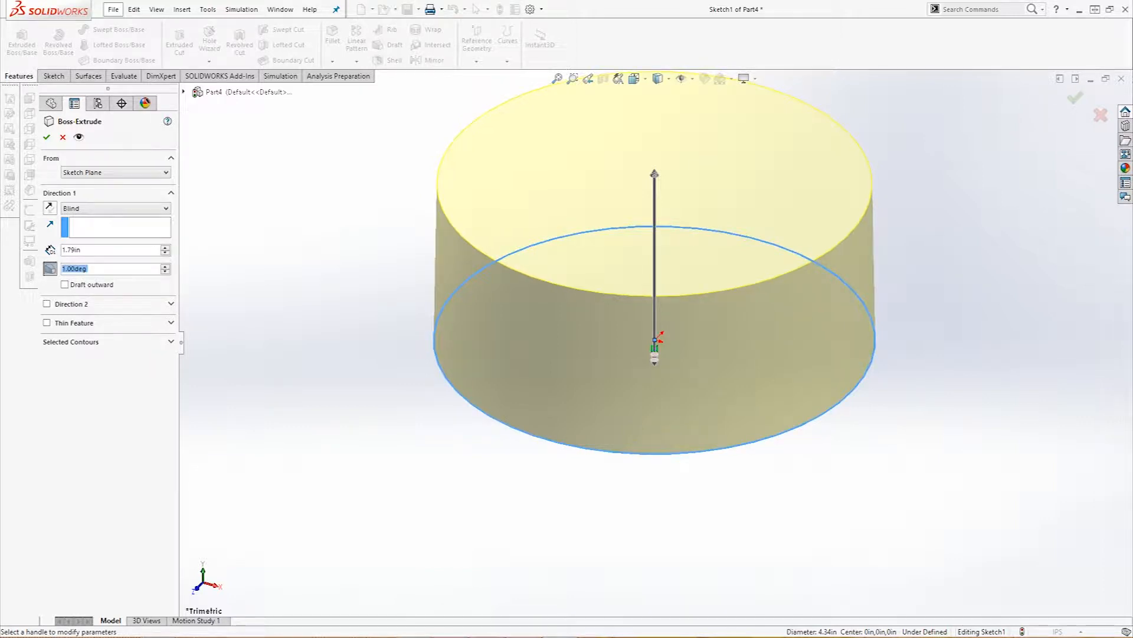
type("45")
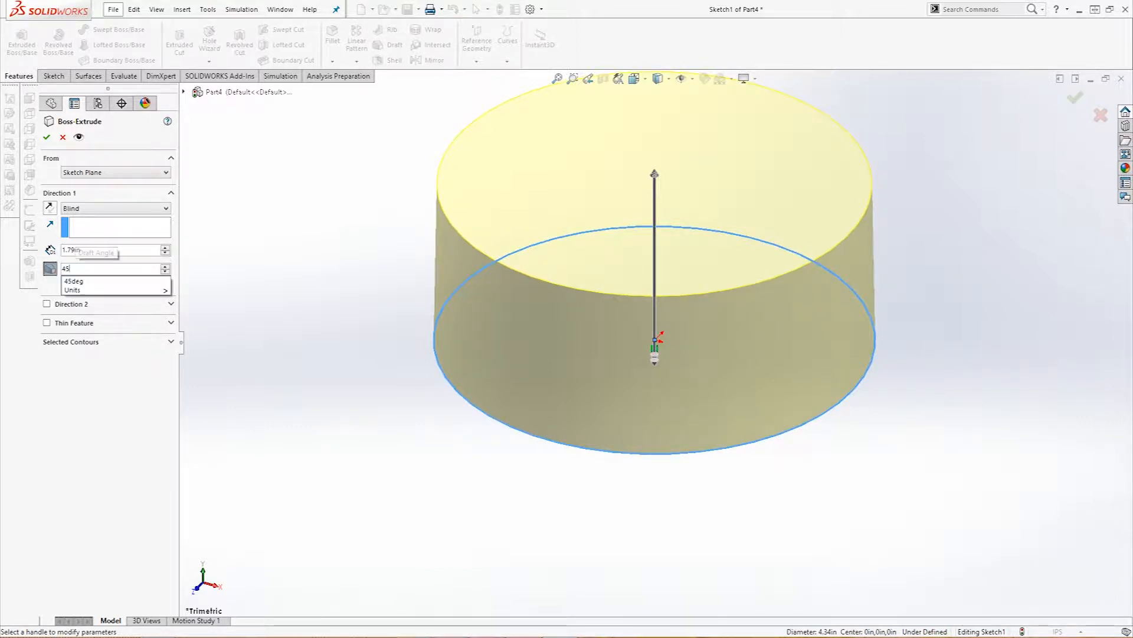
key("Return")
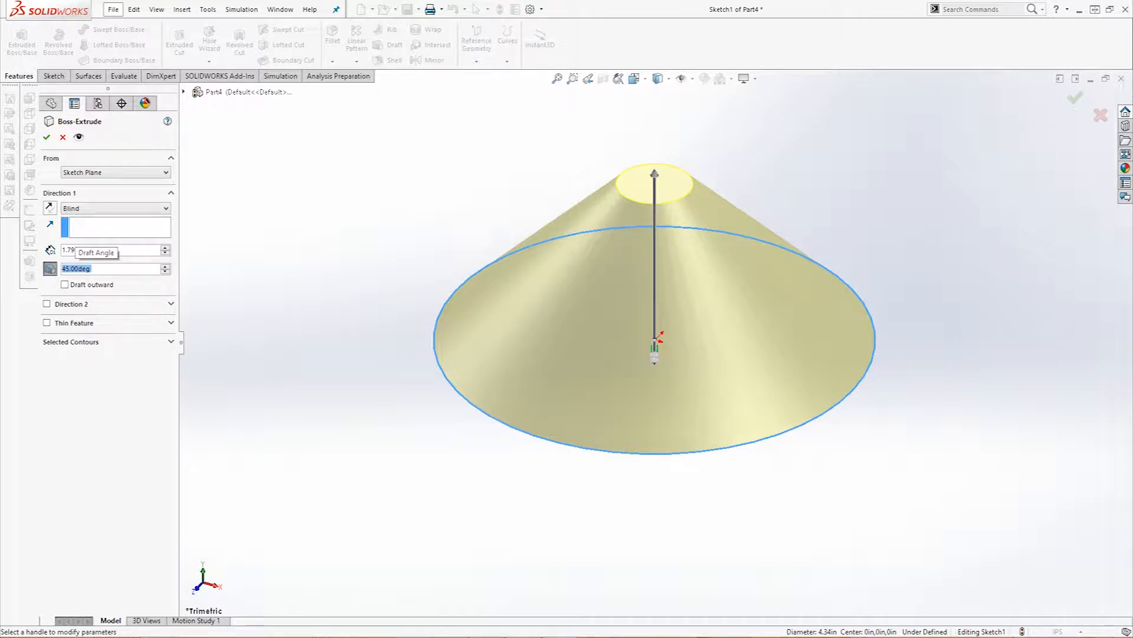
Shorten the drafted extrusion to a depth of about 1.30 in and complete it as a truncated cone
left_click_drag(654, 173, 655, 80)
scroll(654, 342, "up", 2)
left_click_drag(654, 152, 654, 256)
scroll(654, 256, "down", 3)
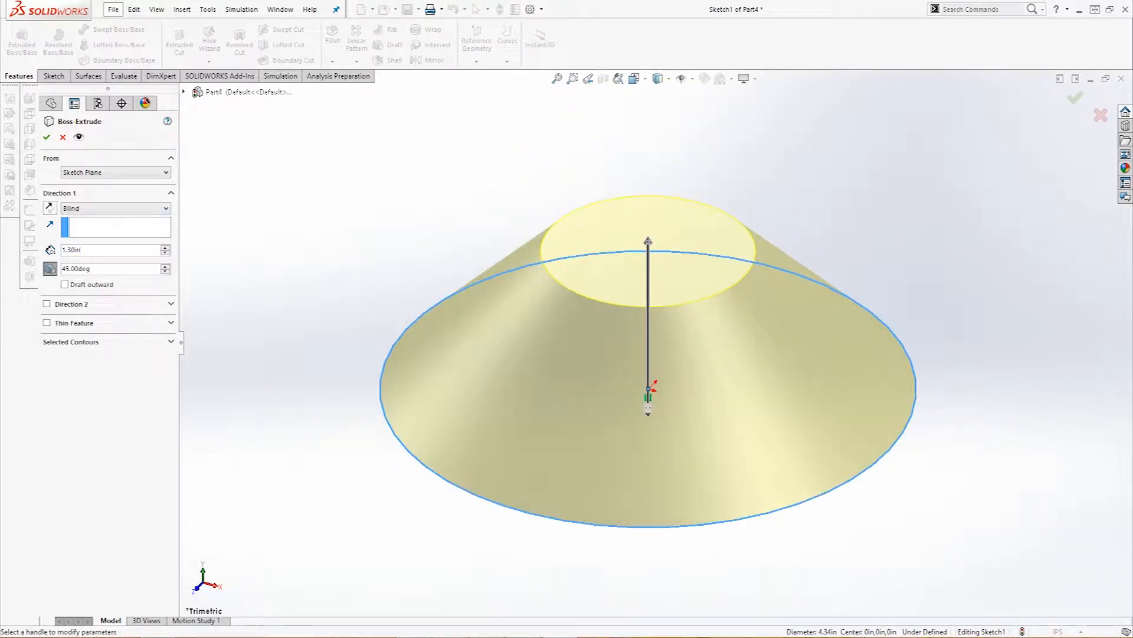
key("Return")
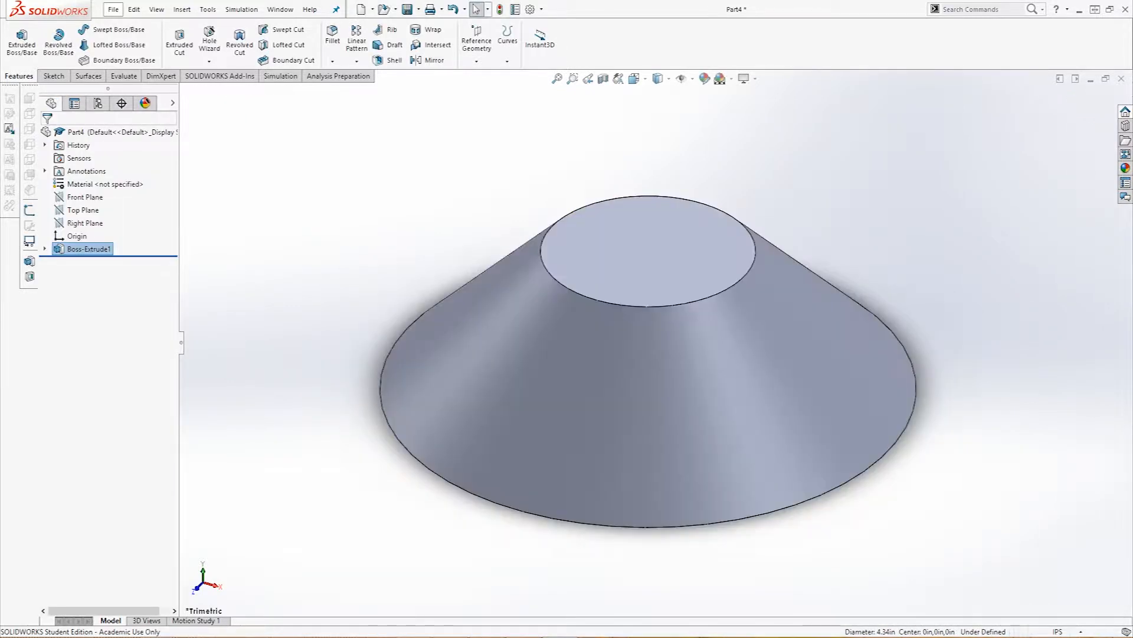
Examine the truncated cone from several angles, including its circular base edge and top edge
middle_click_drag(648, 362, 678, 295)
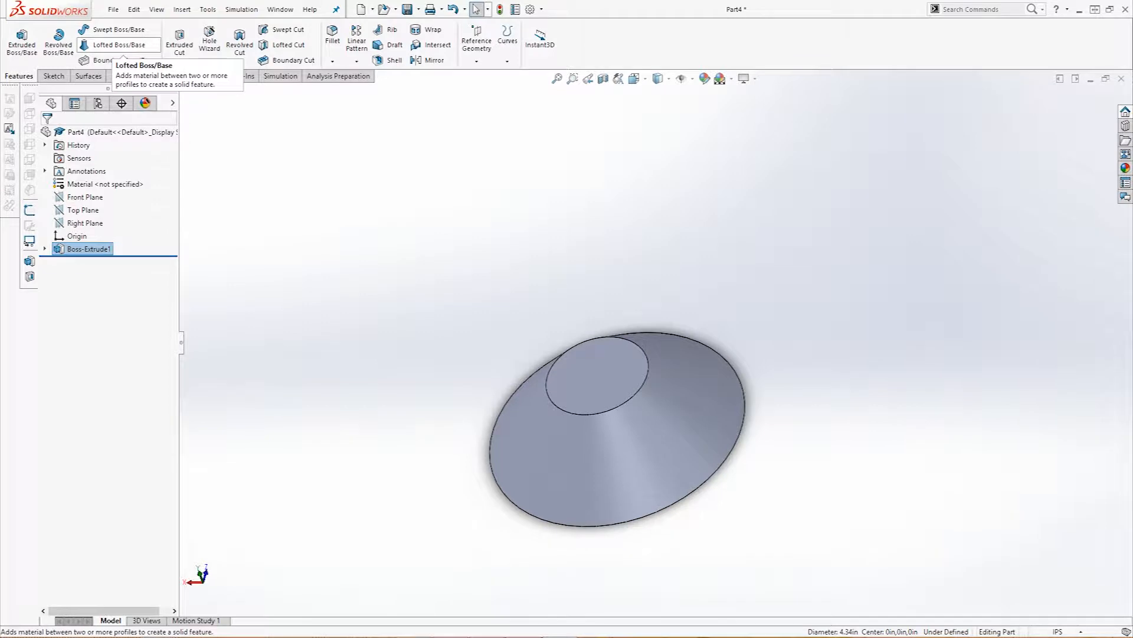
middle_click_drag(679, 448, 549, 389)
left_click(686, 356)
middle_click_drag(686, 356, 705, 387)
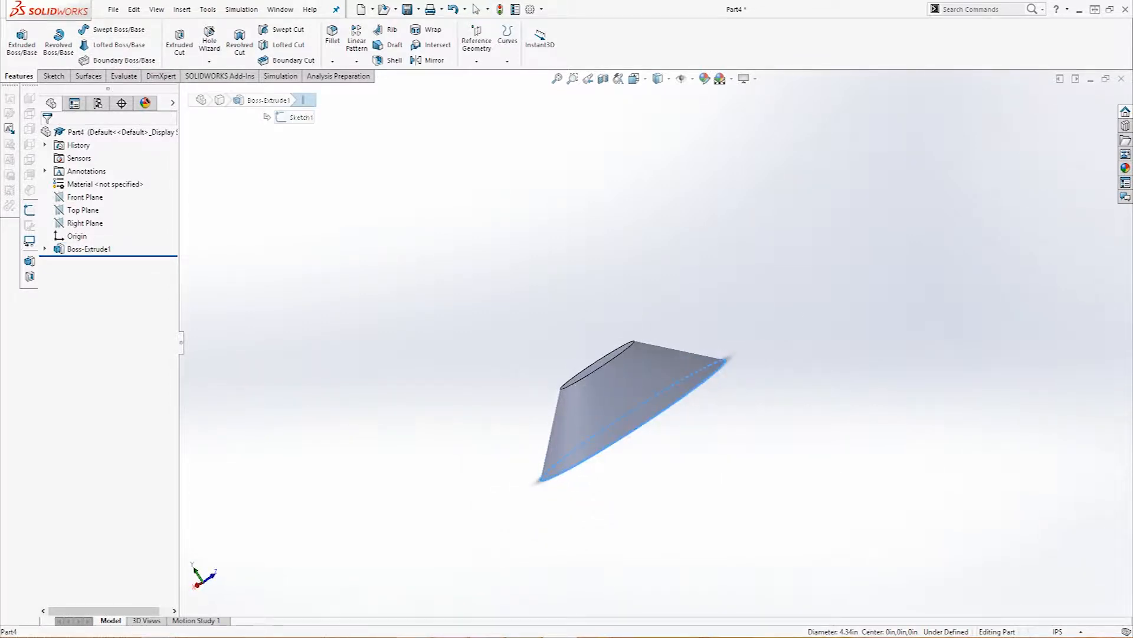
left_click(614, 353)
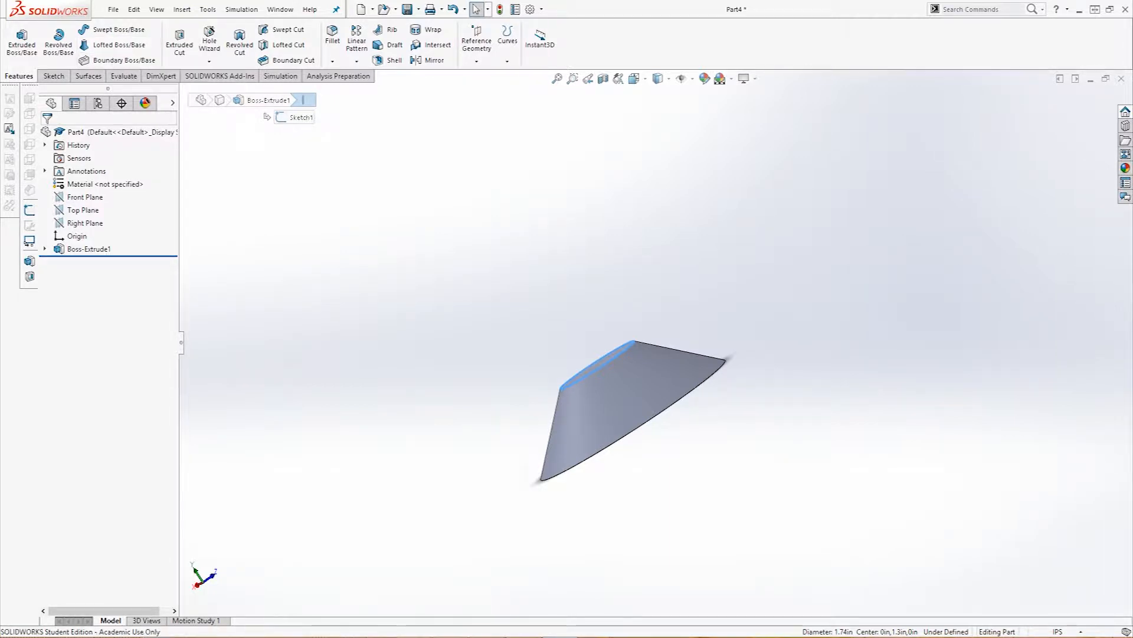
middle_click_drag(590, 413, 667, 436)
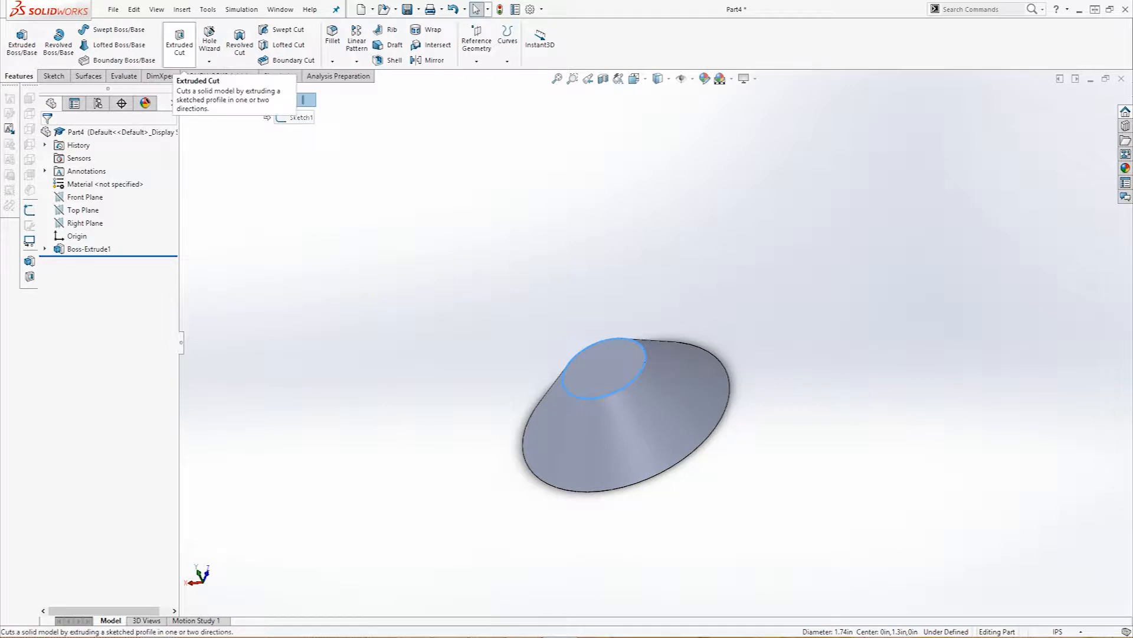
middle_click_drag(631, 395, 655, 416)
Sketch a circle of about 0.38 in radius centred on the origin on the cone's flat top face
left_click(601, 356)
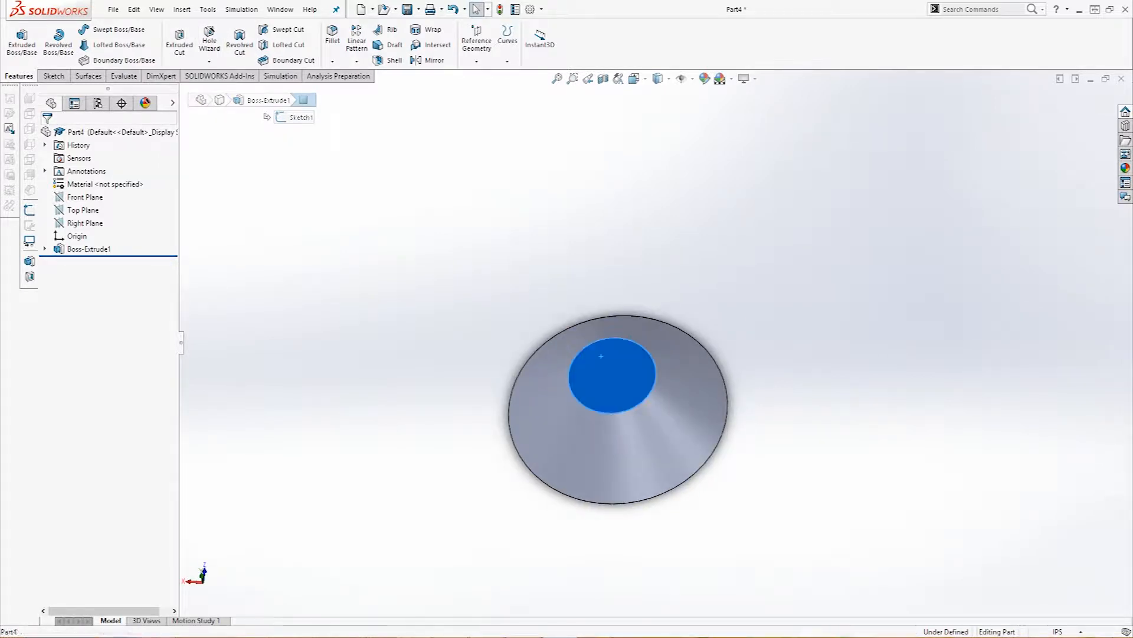
left_click(692, 321)
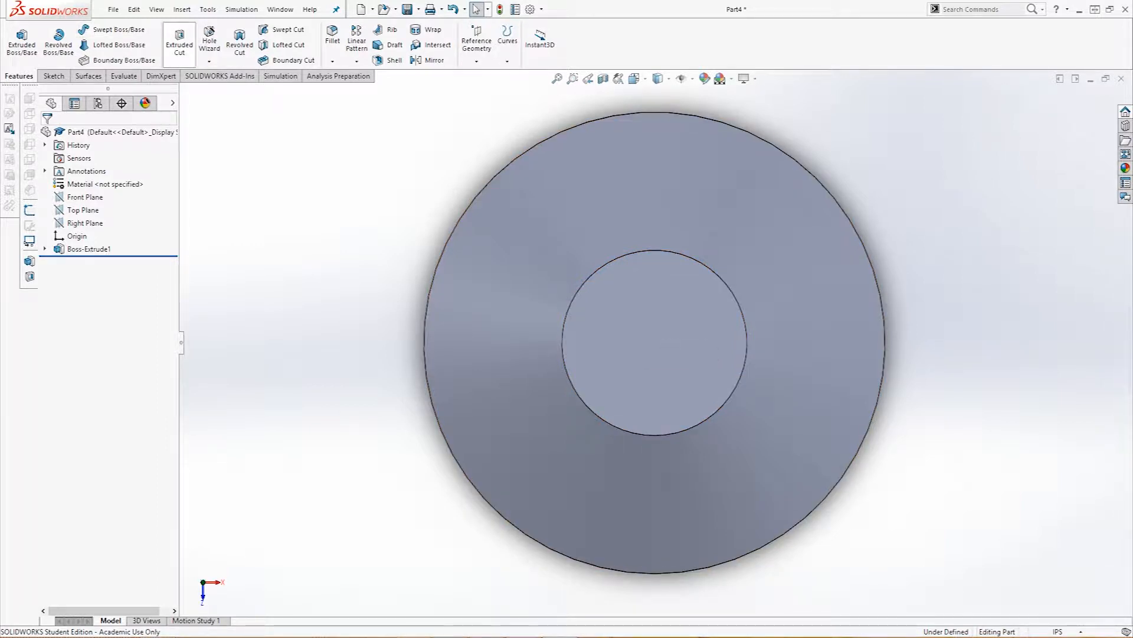
left_click(53, 76)
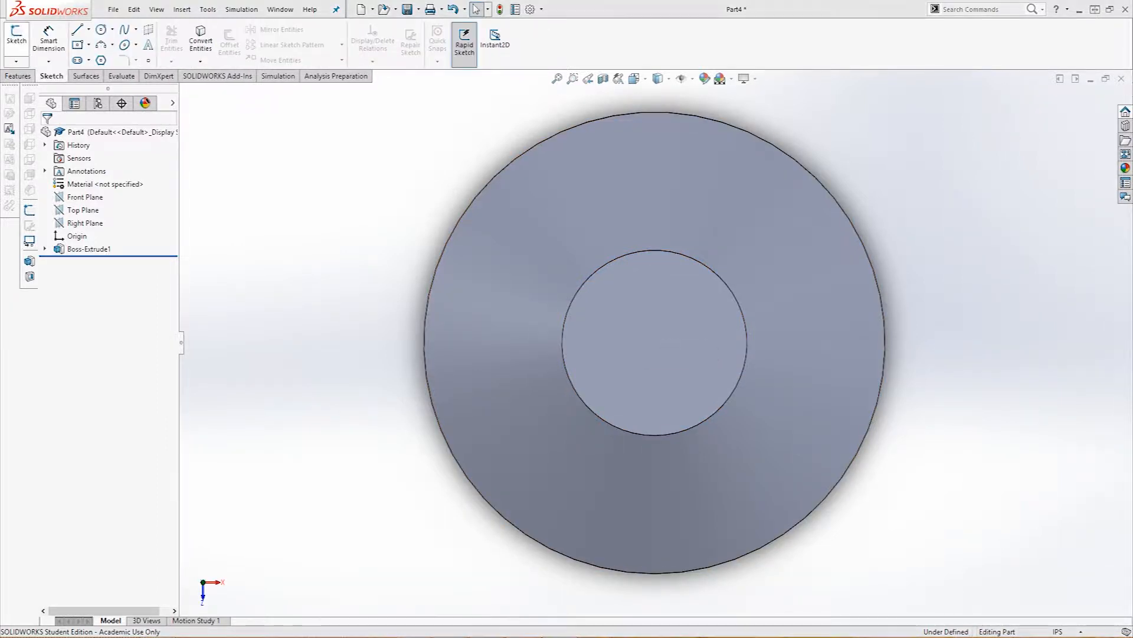
left_click(16, 37)
left_click(664, 357)
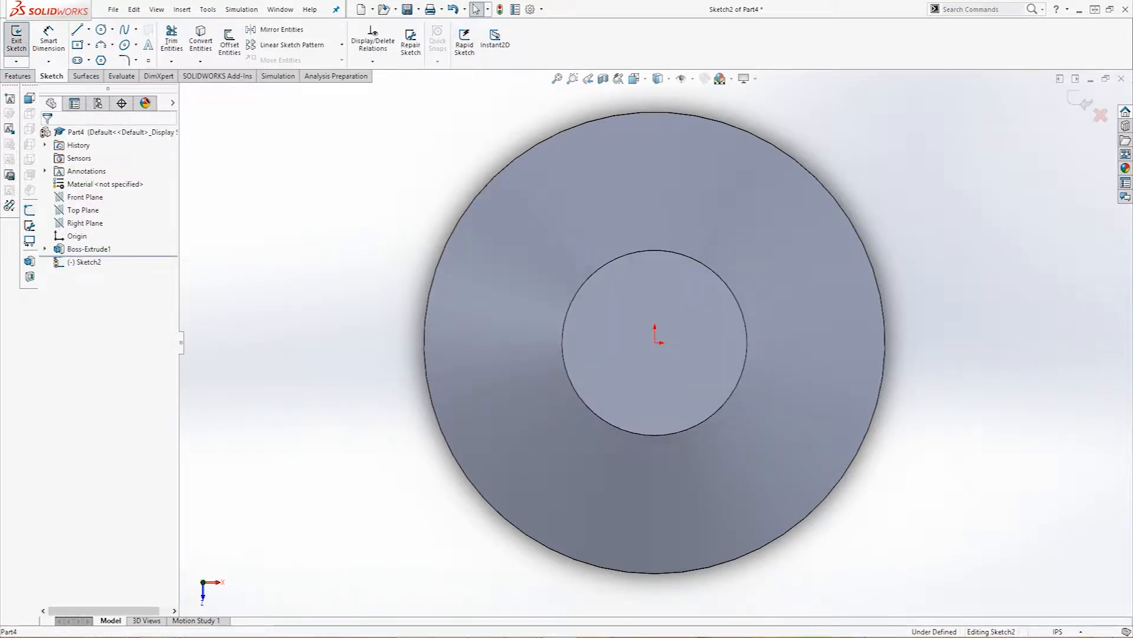
left_click(101, 29)
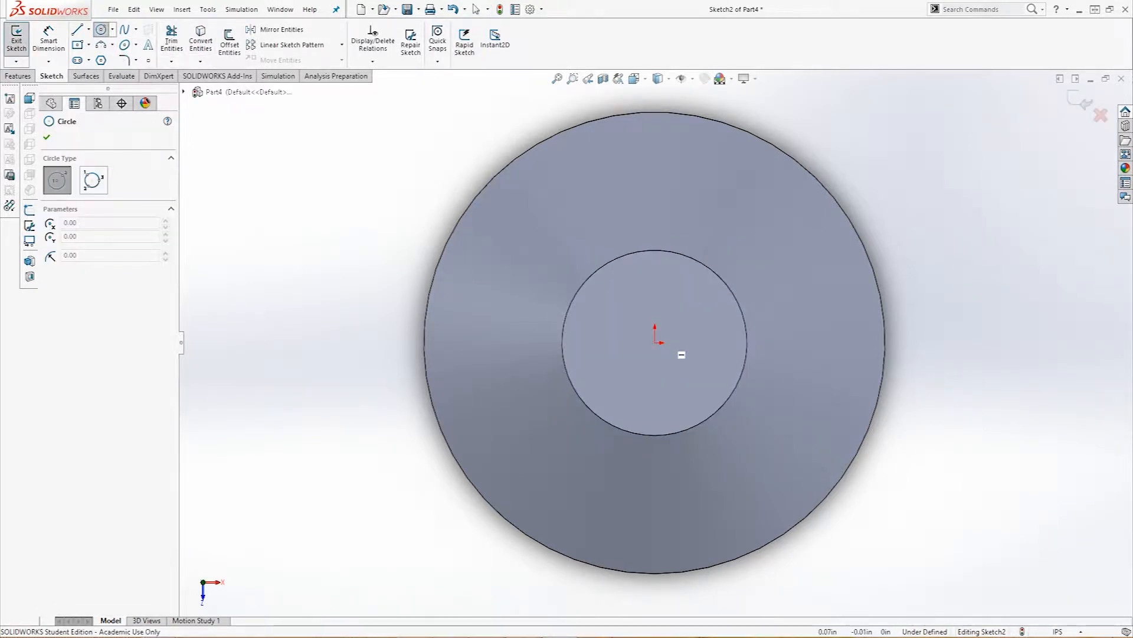
left_click(655, 342)
left_click(696, 343)
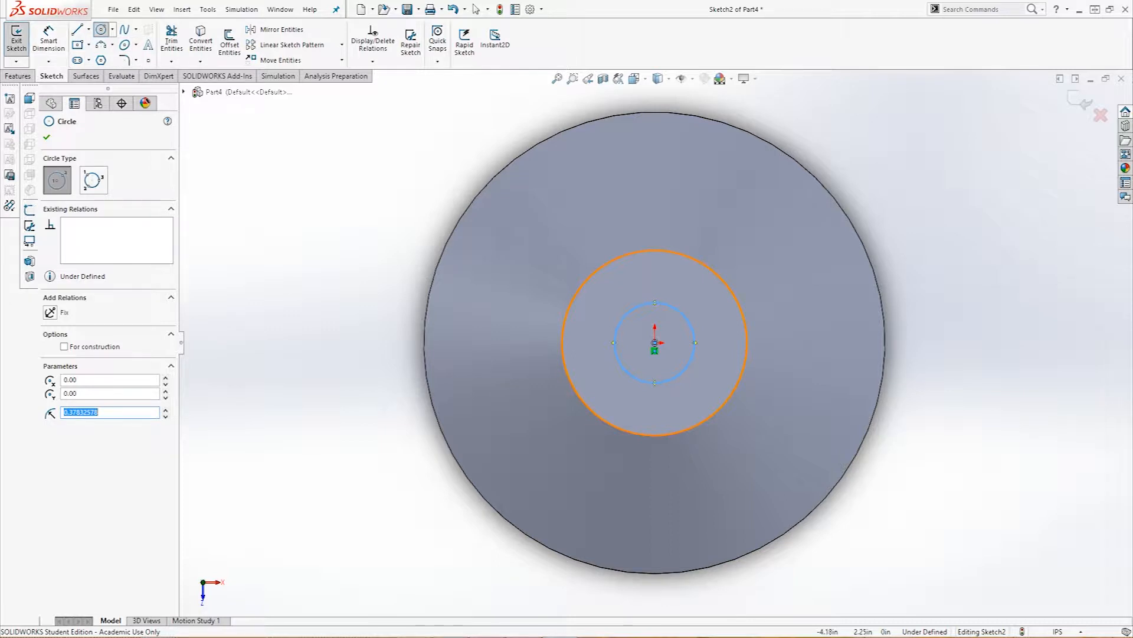
Set up an extruded cut from the small circle with a blind depth of 0.70 in
left_click(18, 75)
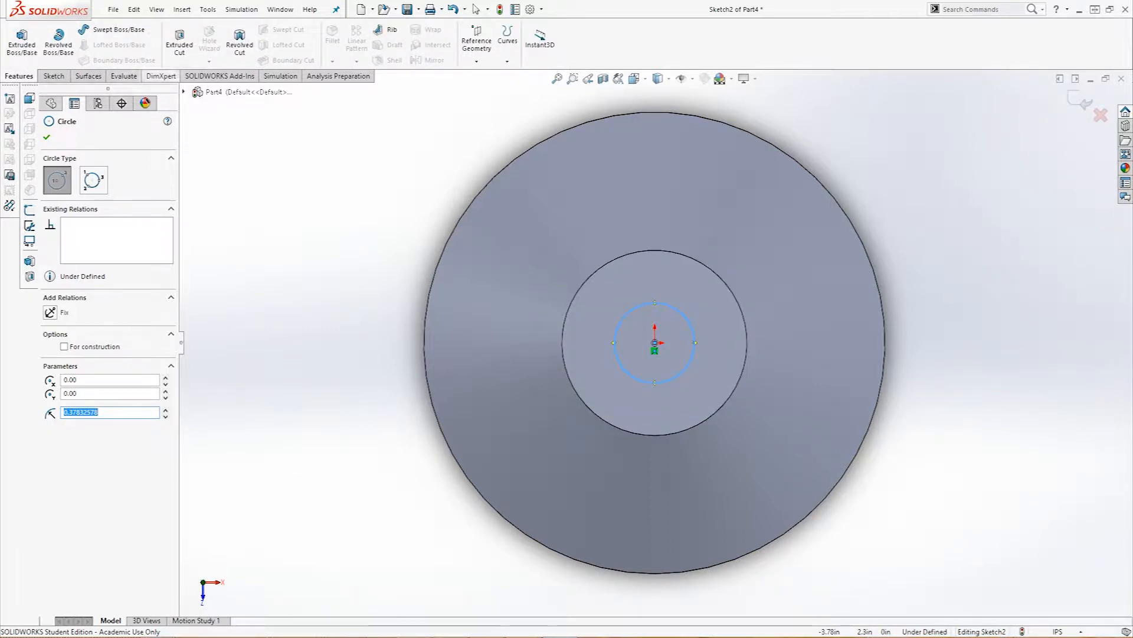
left_click(179, 41)
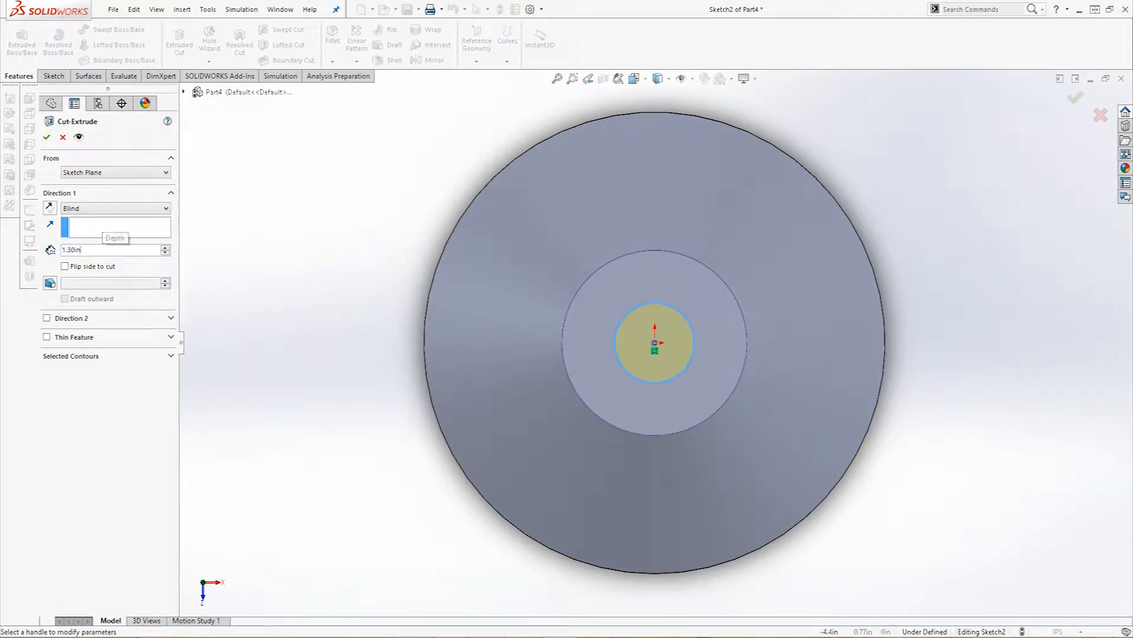
left_click(164, 253)
left_click(165, 252)
left_click(165, 252)
left_click(165, 252)
left_click(164, 253)
left_click(165, 252)
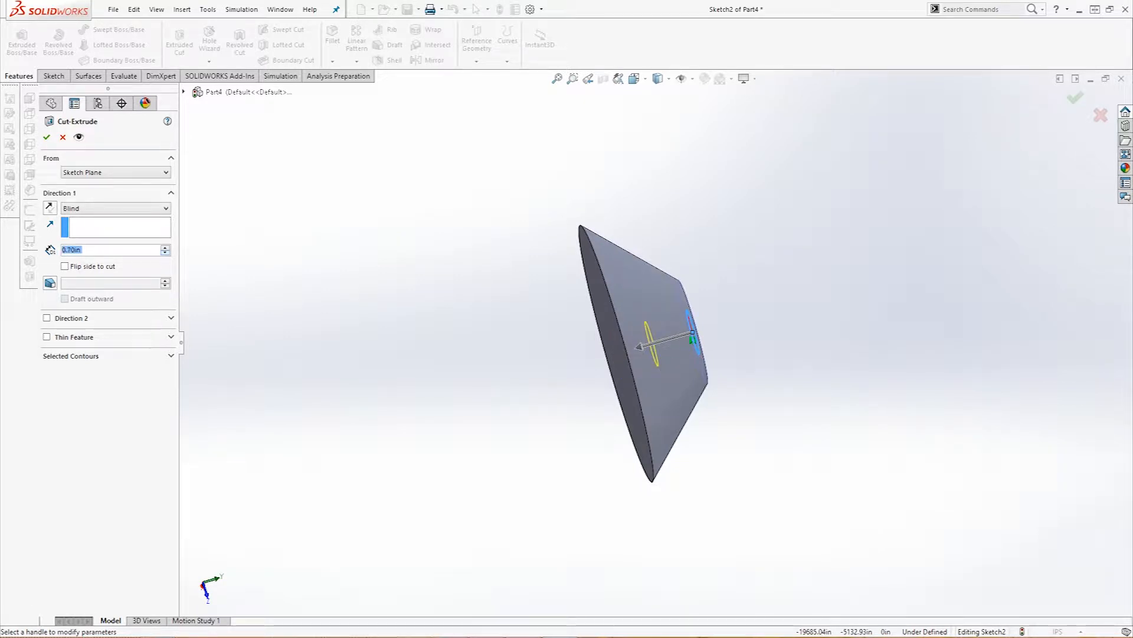
Set the cut's depth to 1.40 in, extending it past the cone's base
key("Up")
key("Up")
key("Up")
key("Up")
key("Up")
key("Up")
key("Up")
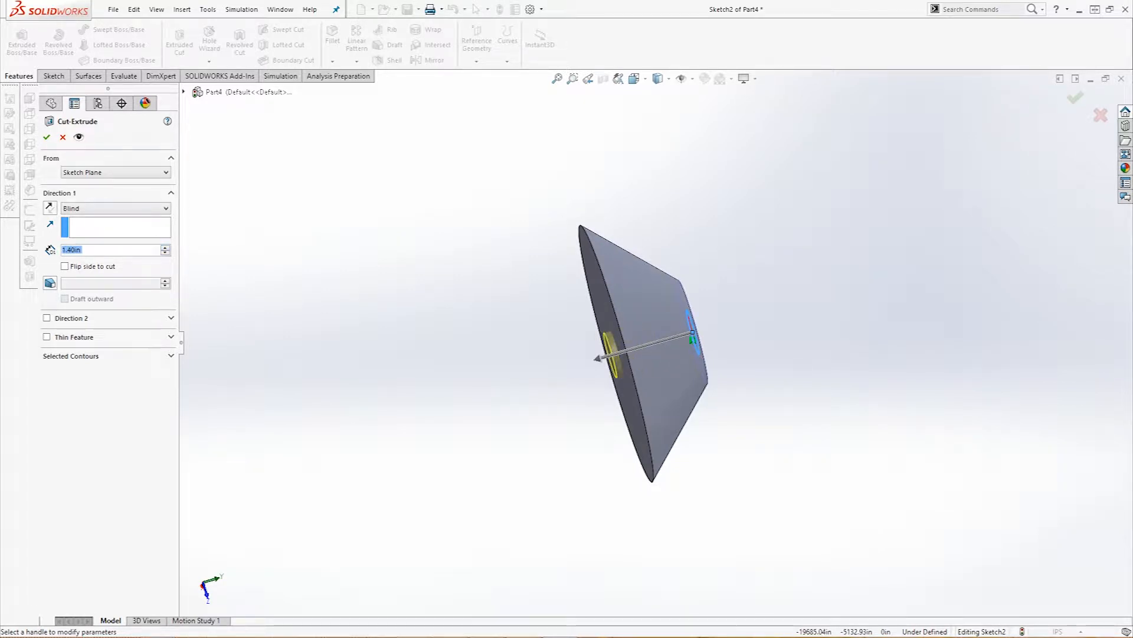
Choose Blind as the cut's end condition and complete the central hole through the cone
left_click(115, 208)
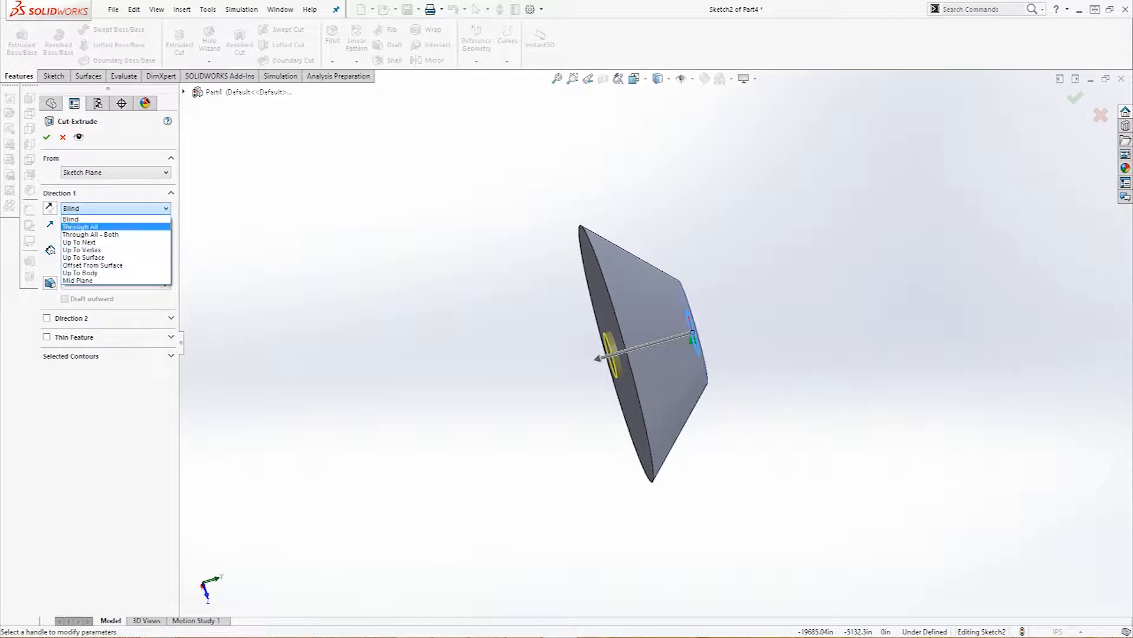
left_click(115, 218)
scroll(647, 345, "up", 2)
scroll(649, 344, "down", 3)
middle_click_drag(649, 344, 711, 343)
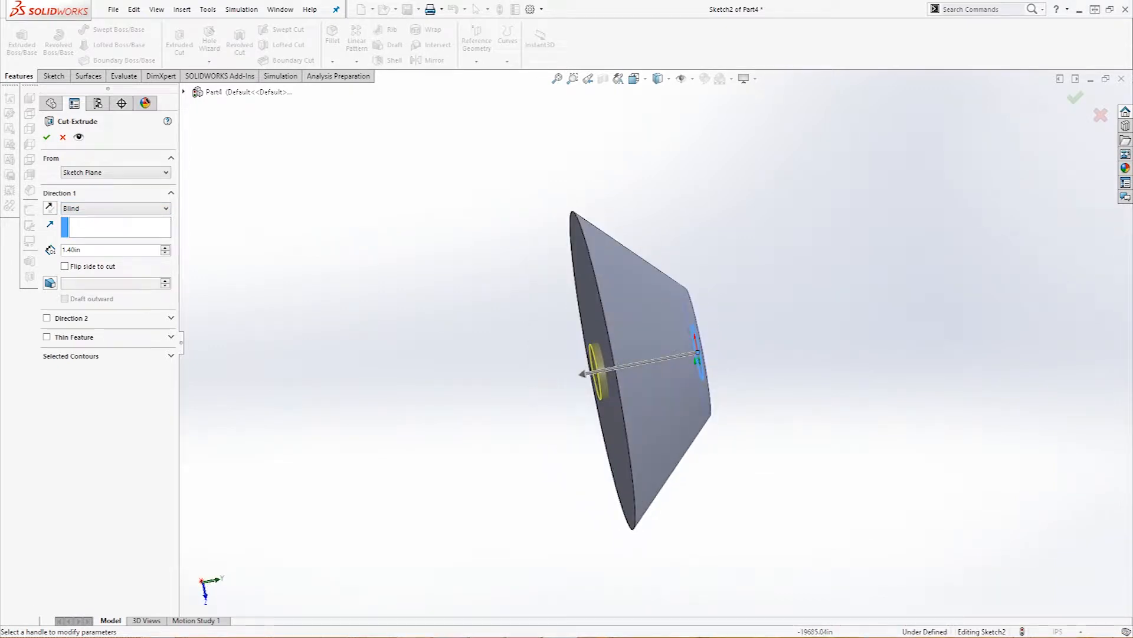
key("Return")
middle_click_drag(711, 344, 651, 315)
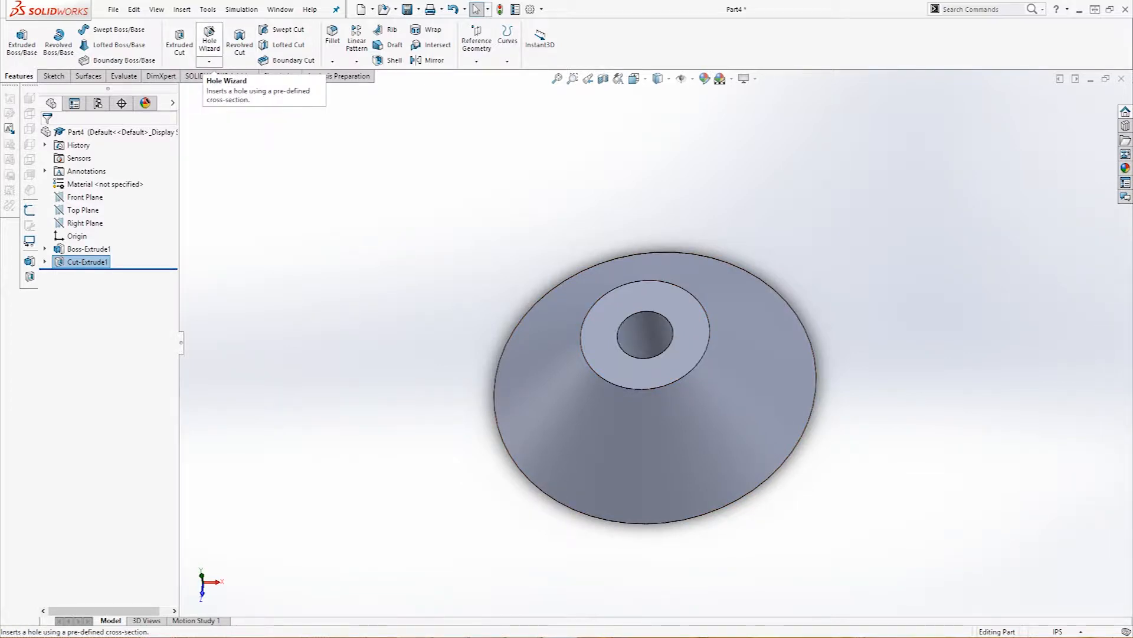
left_click(210, 39)
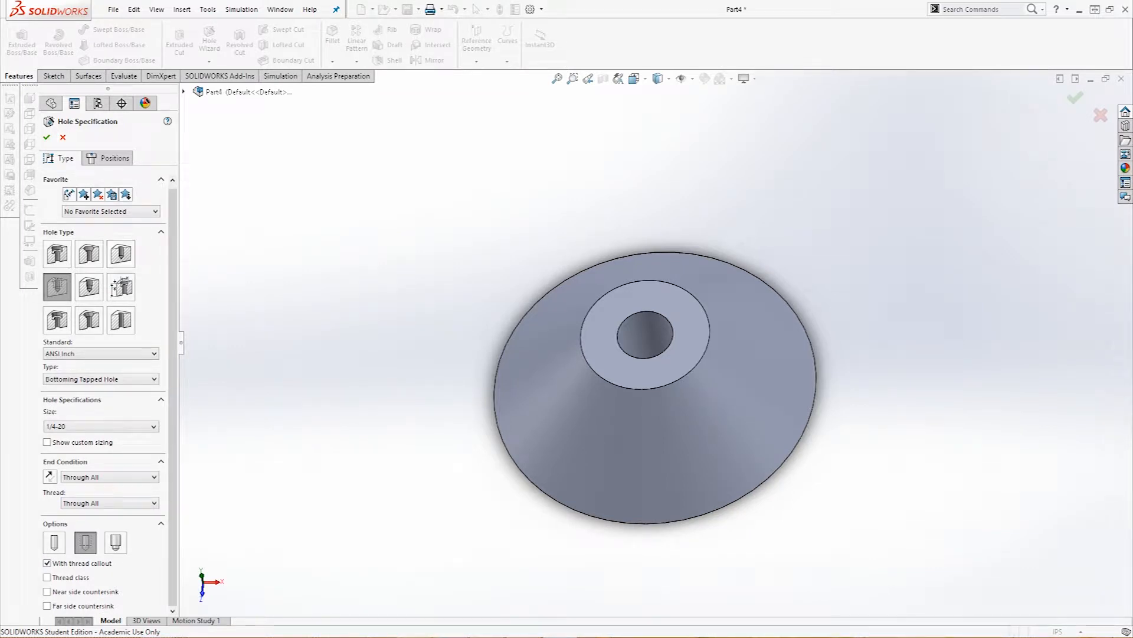
left_click(100, 353)
left_click(101, 353)
left_click(100, 379)
left_click(100, 378)
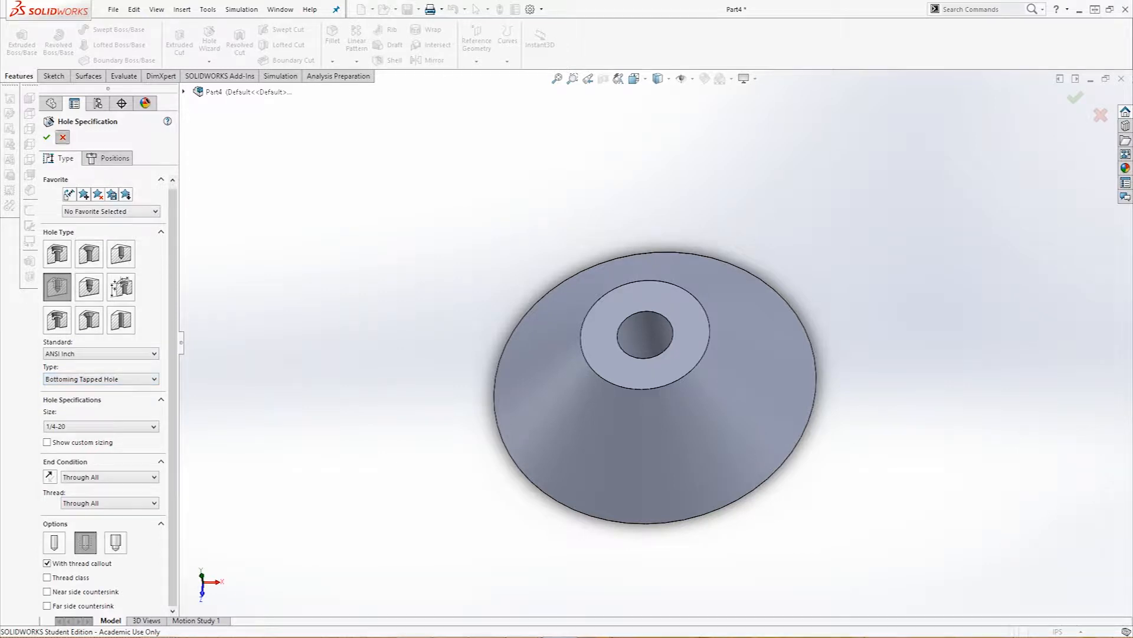
left_click(62, 137)
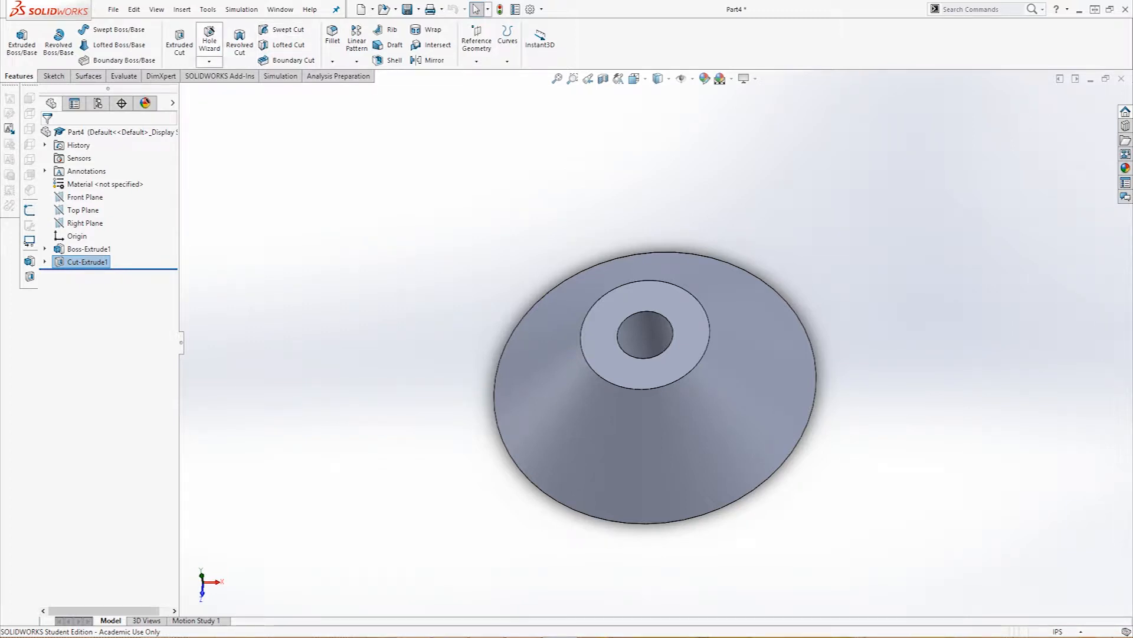
Review the Thread feature's location, end condition and specification options, and close it without creating a thread
left_click(209, 61)
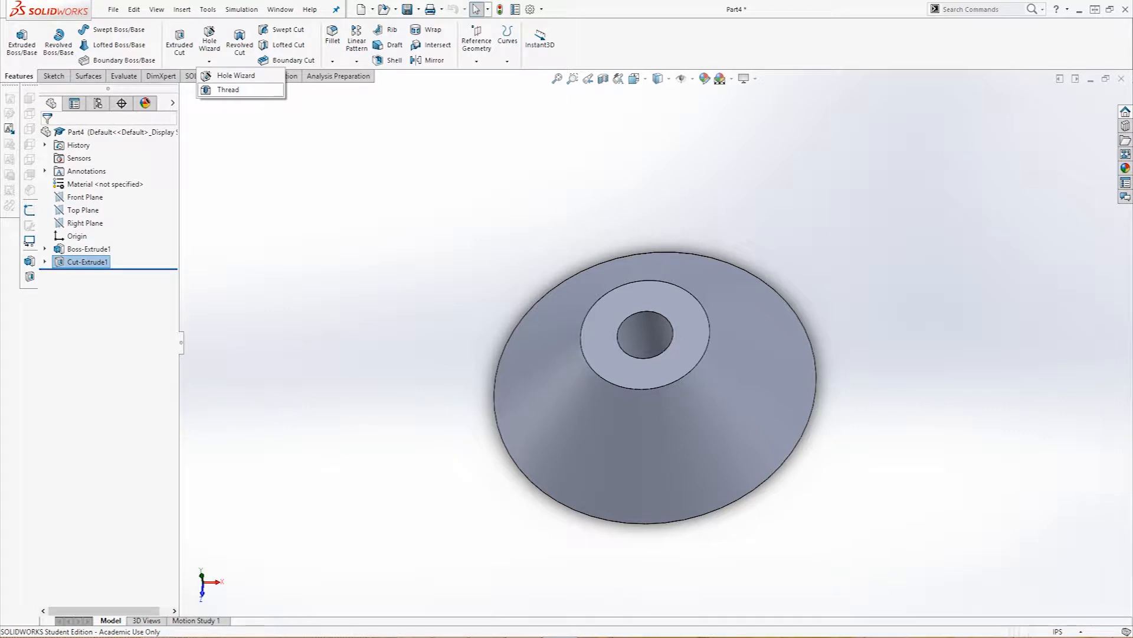
left_click(228, 90)
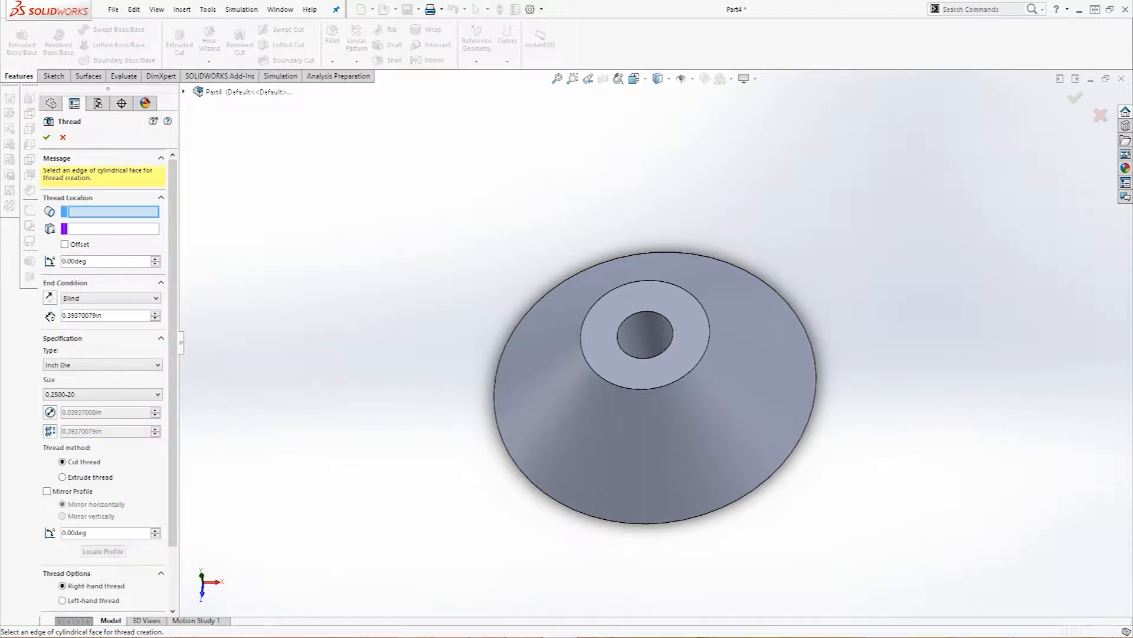
scroll(104, 378, "down", 2)
scroll(104, 378, "up", 2)
left_click(62, 137)
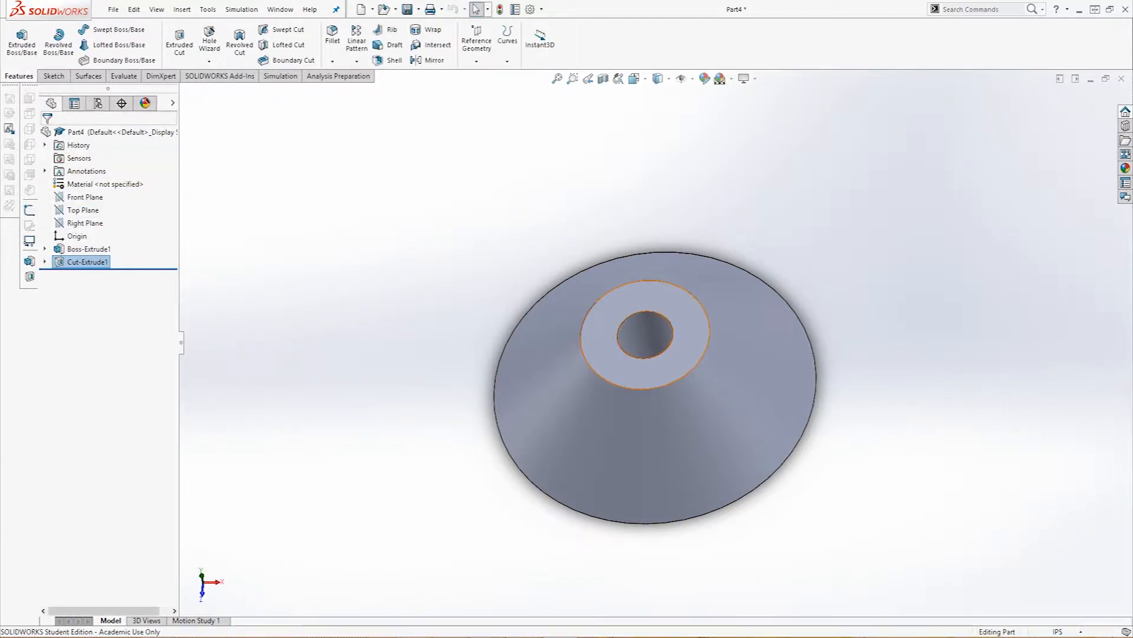
middle_click_drag(679, 330, 650, 360)
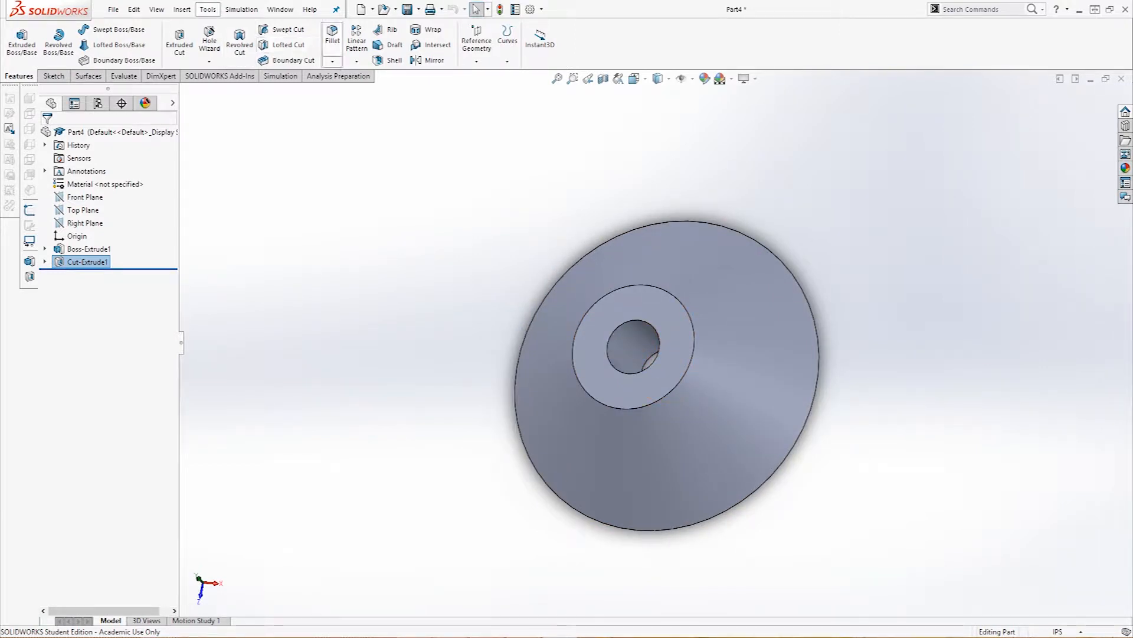
scroll(657, 340, "up", 2)
scroll(800, 376, "down", 2)
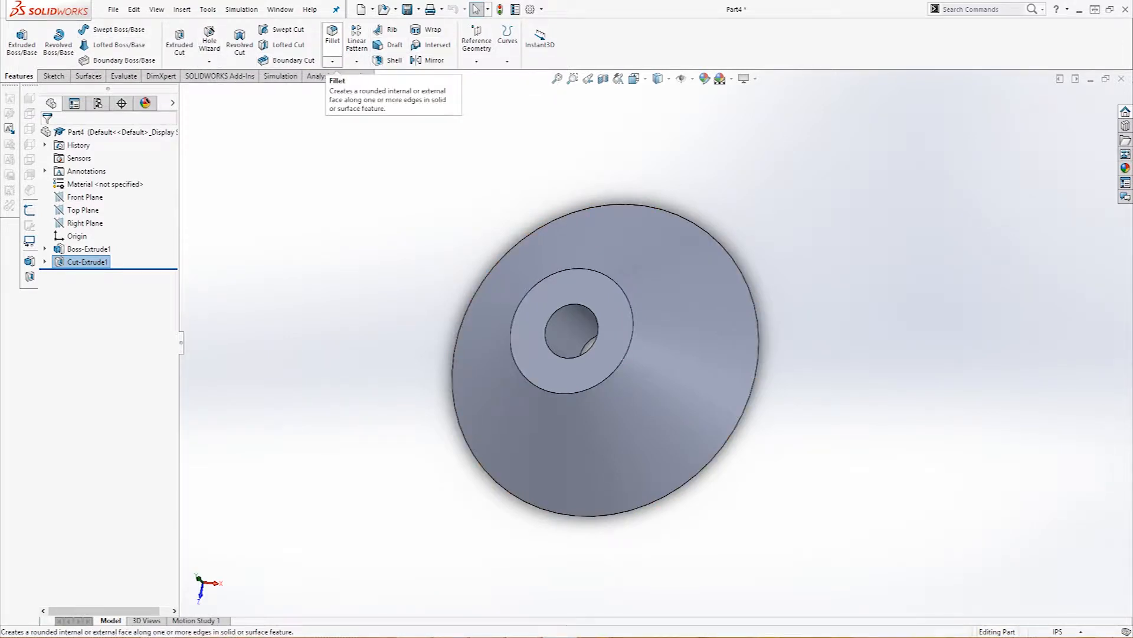
left_click(332, 61)
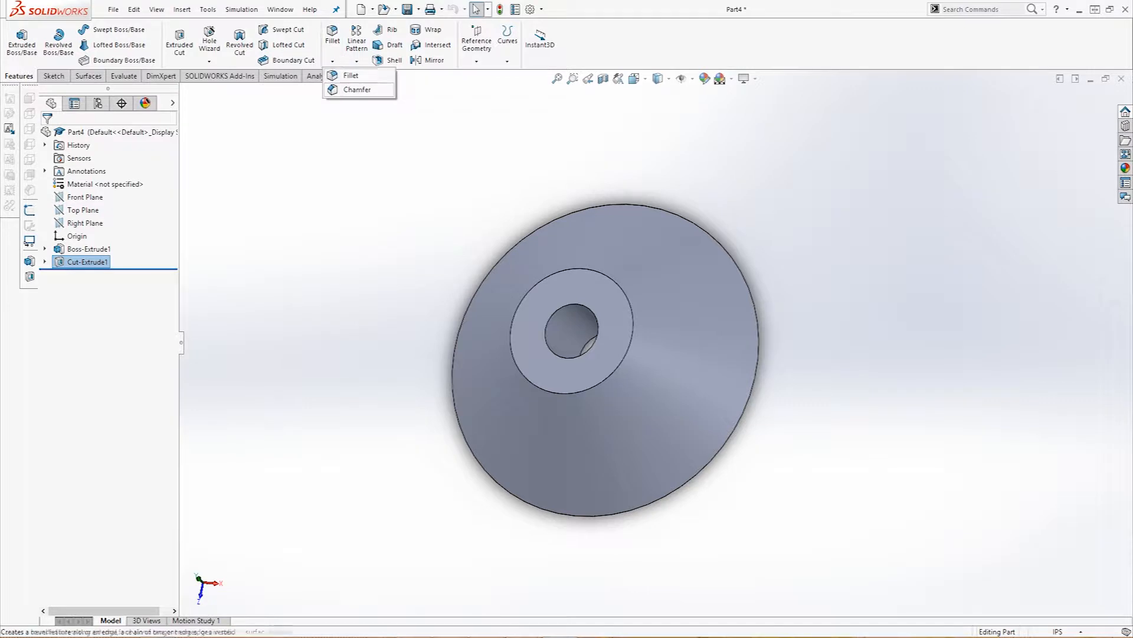
left_click(357, 89)
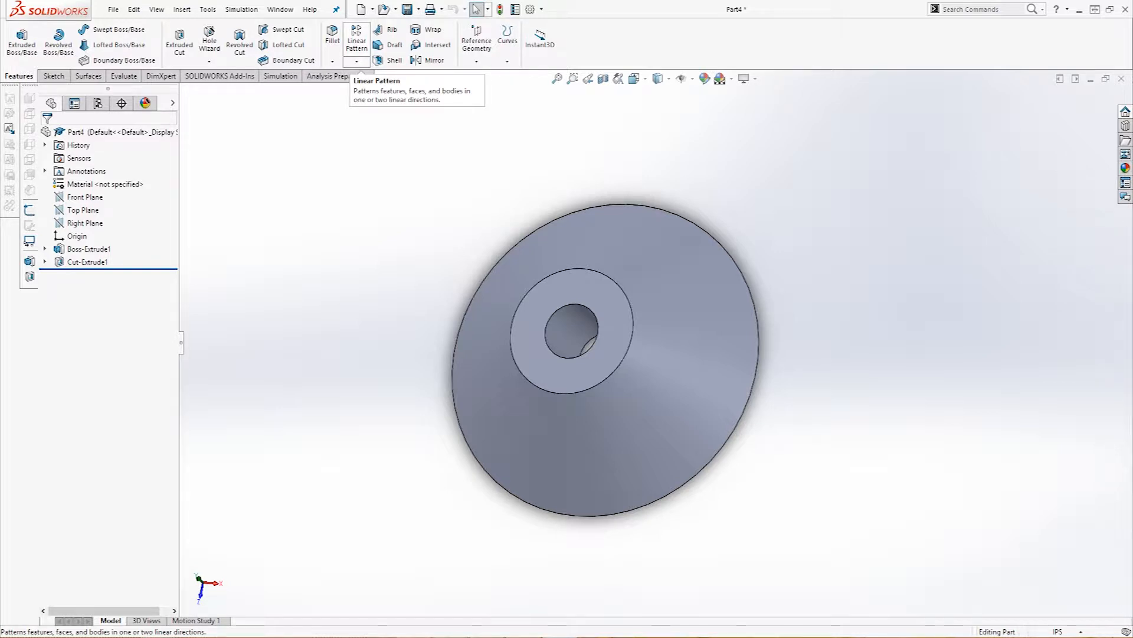
left_click(357, 62)
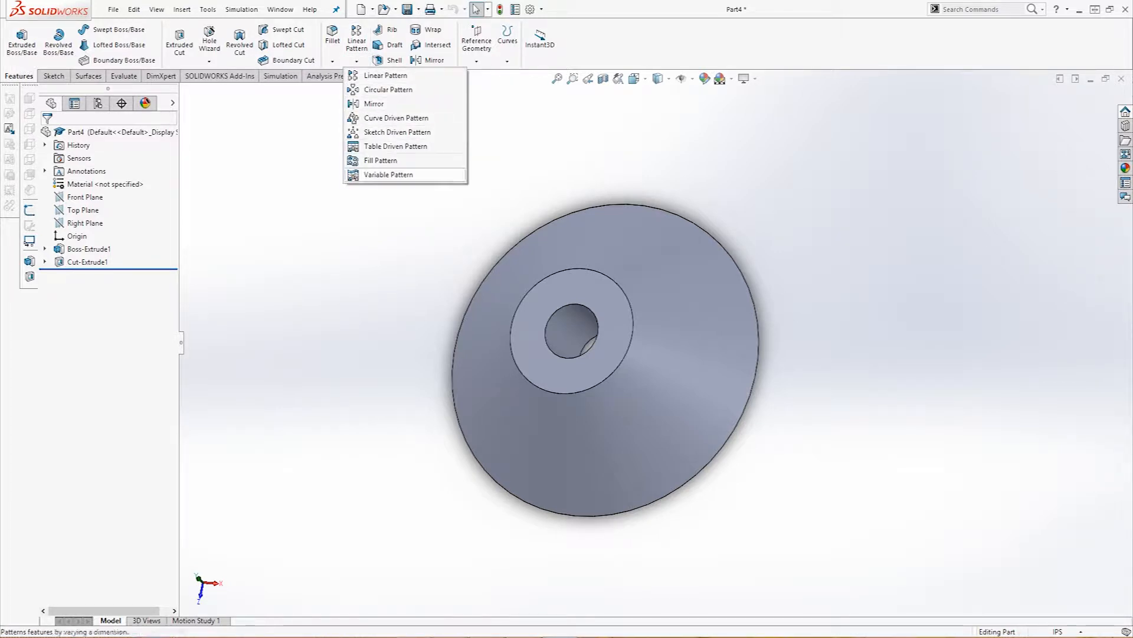
key("Escape")
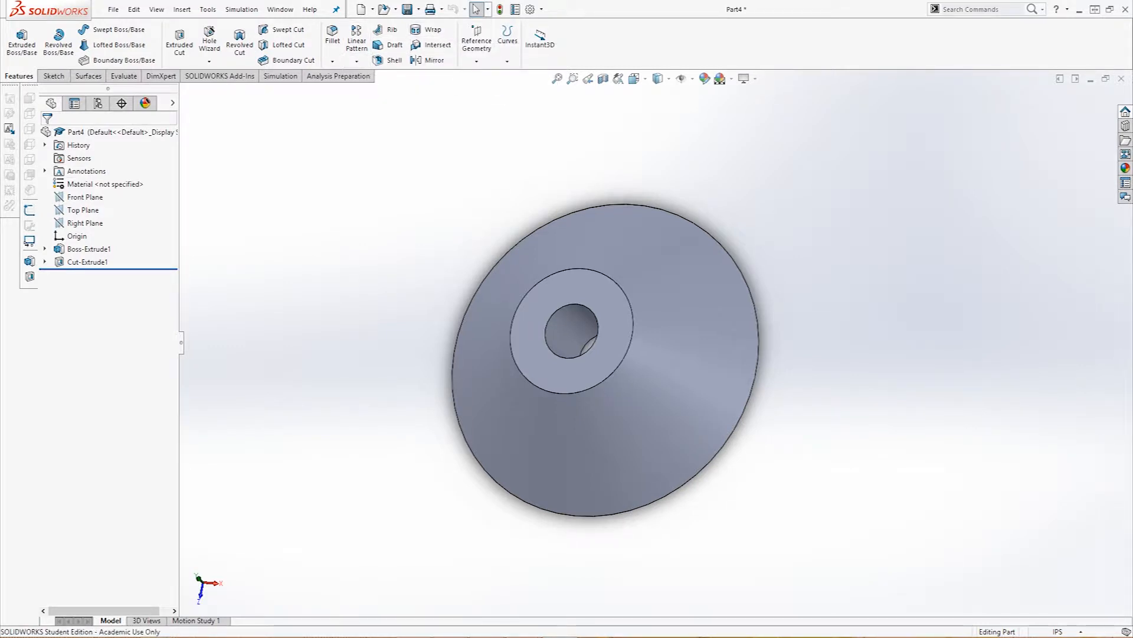
left_click(53, 76)
left_click(87, 76)
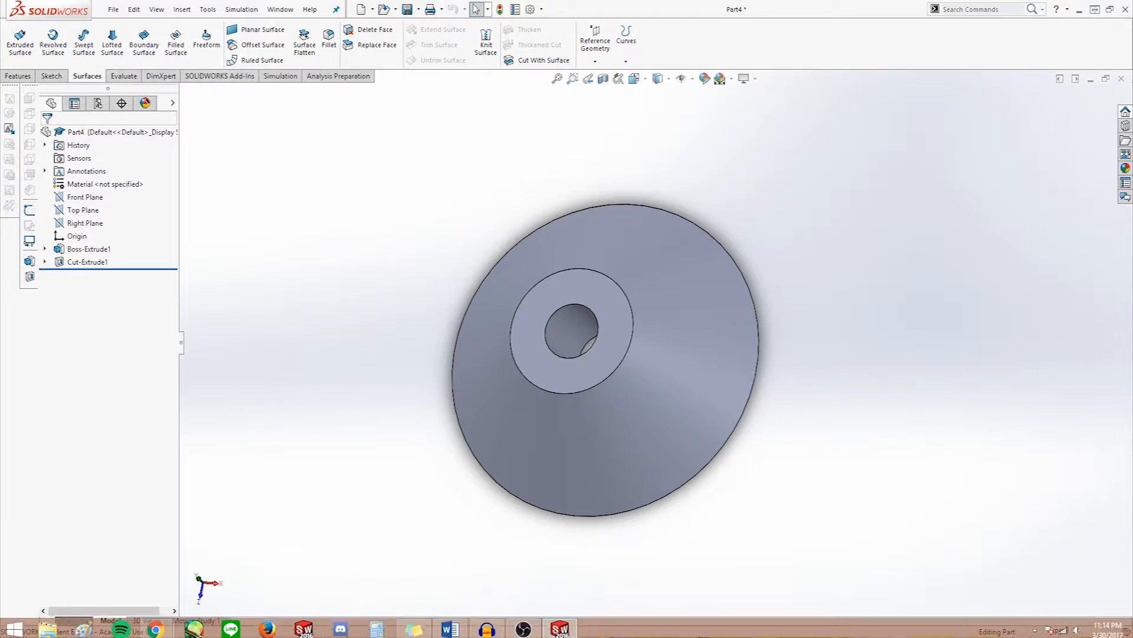
Review the available unit systems and the Units page of the document properties, keeping the IPS setting
left_click(1061, 631)
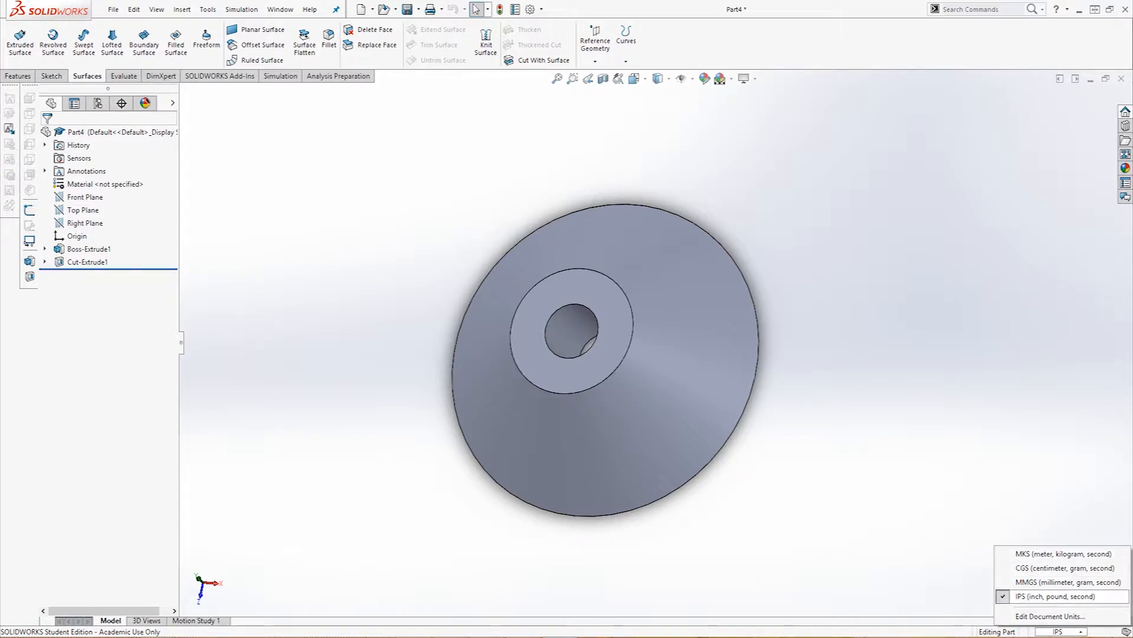
key("Escape")
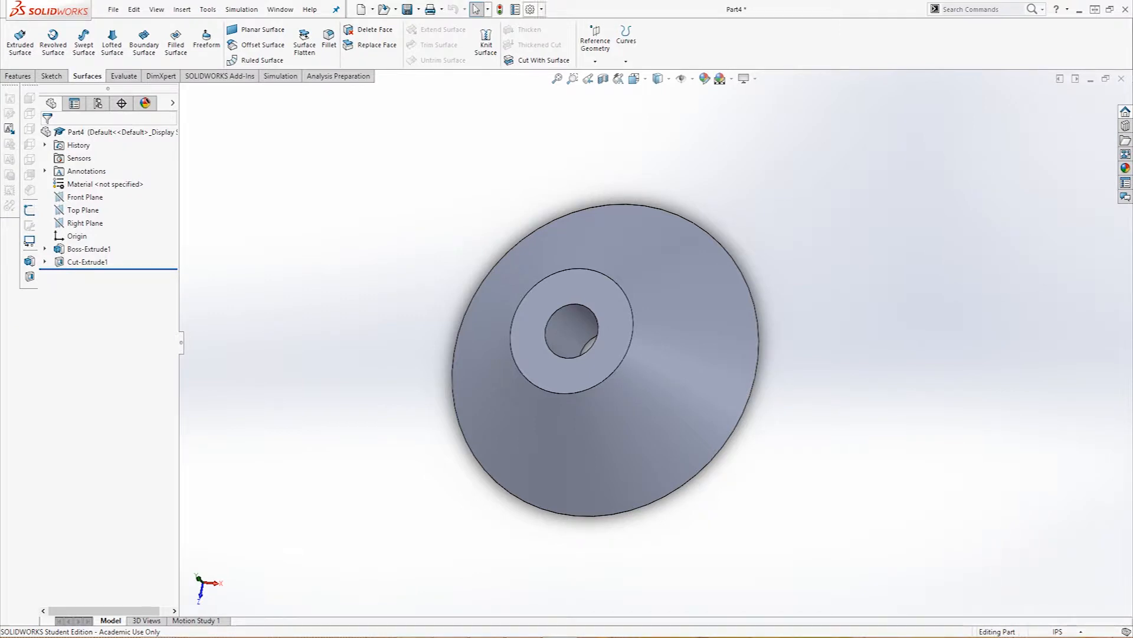
left_click(530, 9)
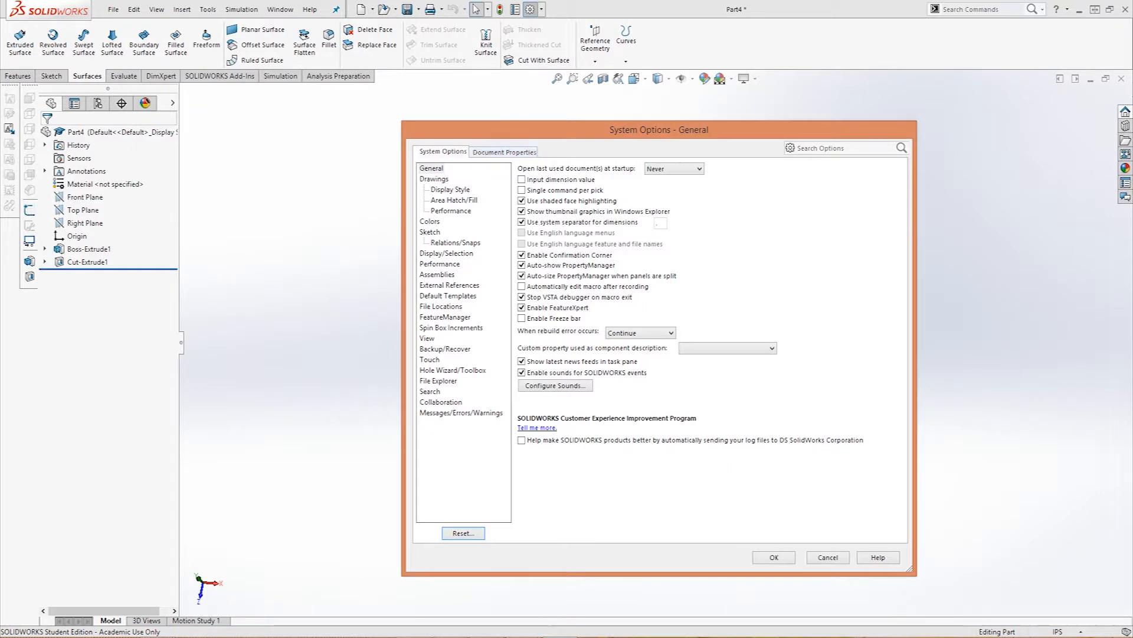
left_click(505, 151)
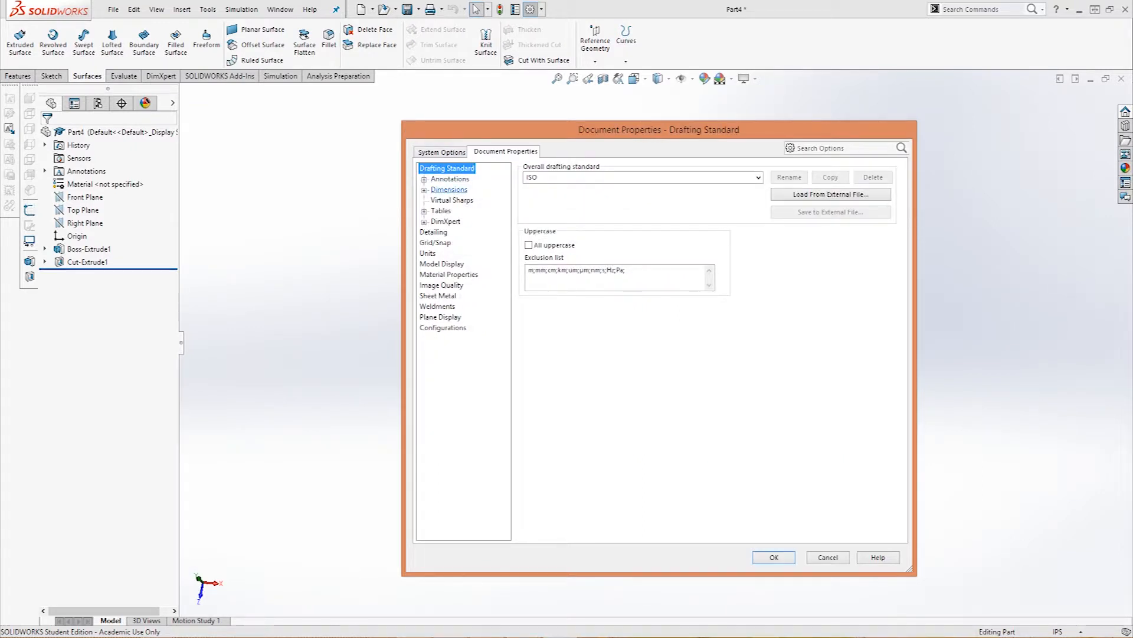
left_click(427, 252)
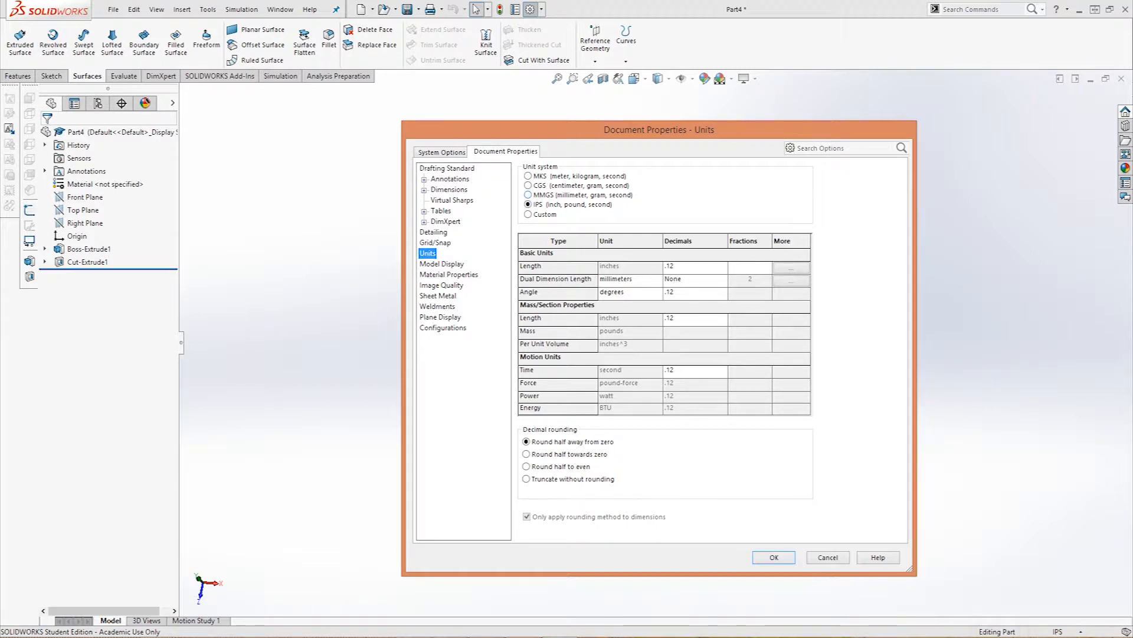
key("Return")
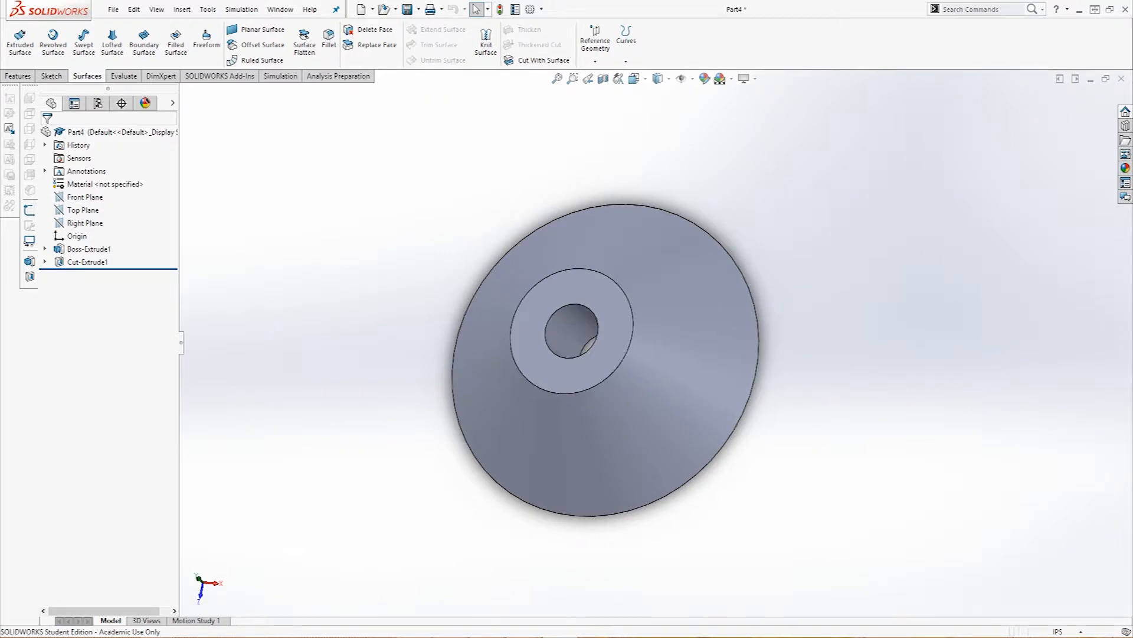
left_click(18, 76)
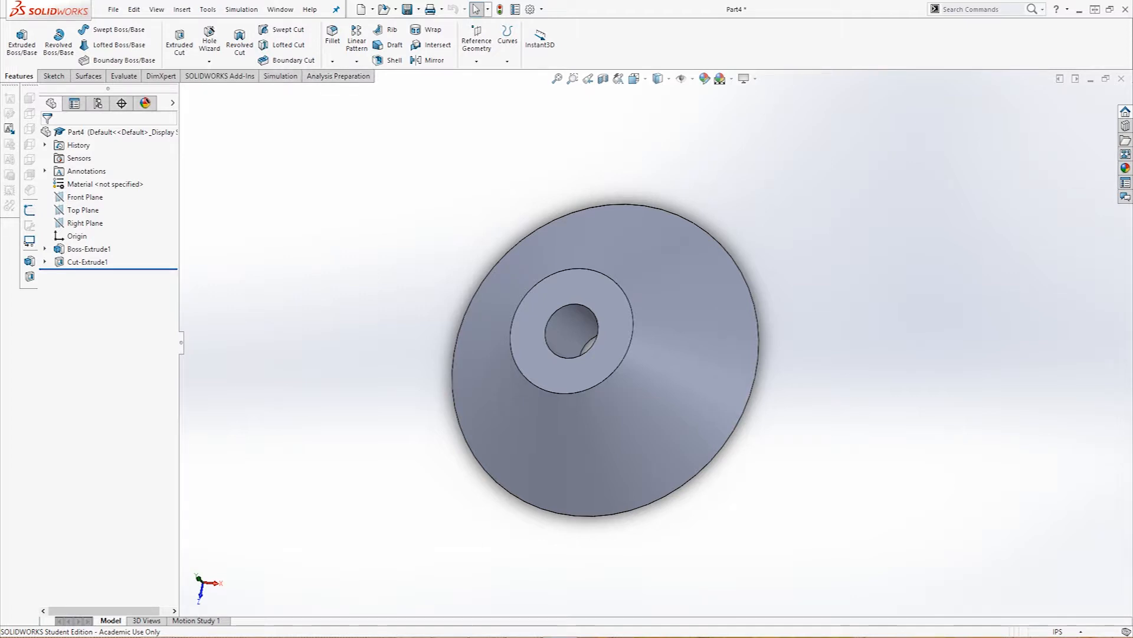
mouse_move(606, 360)
middle_mouse_down()
mouse_move(626, 272)
mouse_move(619, 351)
middle_mouse_up()
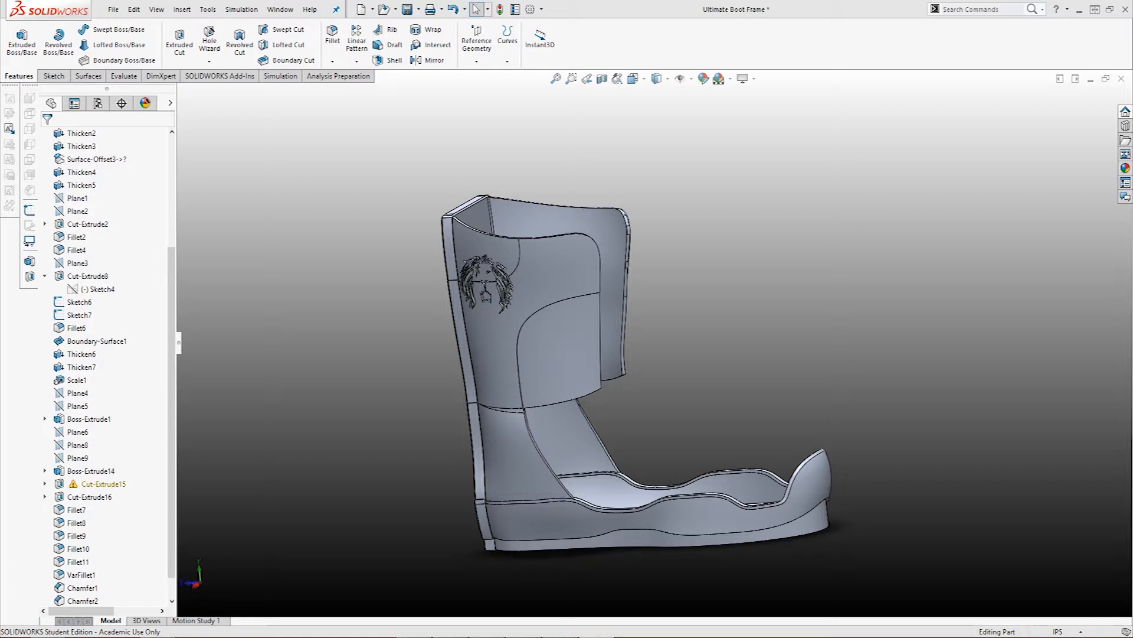
Examine the overall shape of the Ultimate Boot Frame part from the side and from beneath its sole
key("z")
key("z")
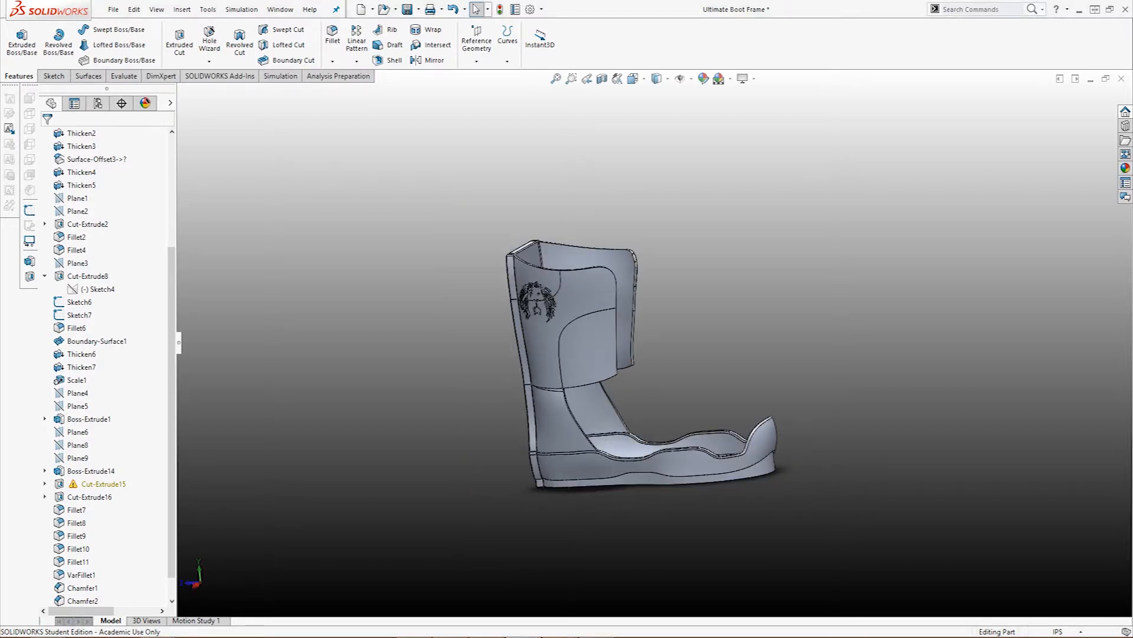
middle_click_drag(599, 323, 574, 272)
scroll(630, 369, "down", 2)
middle_click_drag(630, 369, 664, 352)
scroll(655, 348, "up", 2)
scroll(609, 369, "down", 4)
scroll(663, 351, "up", 3)
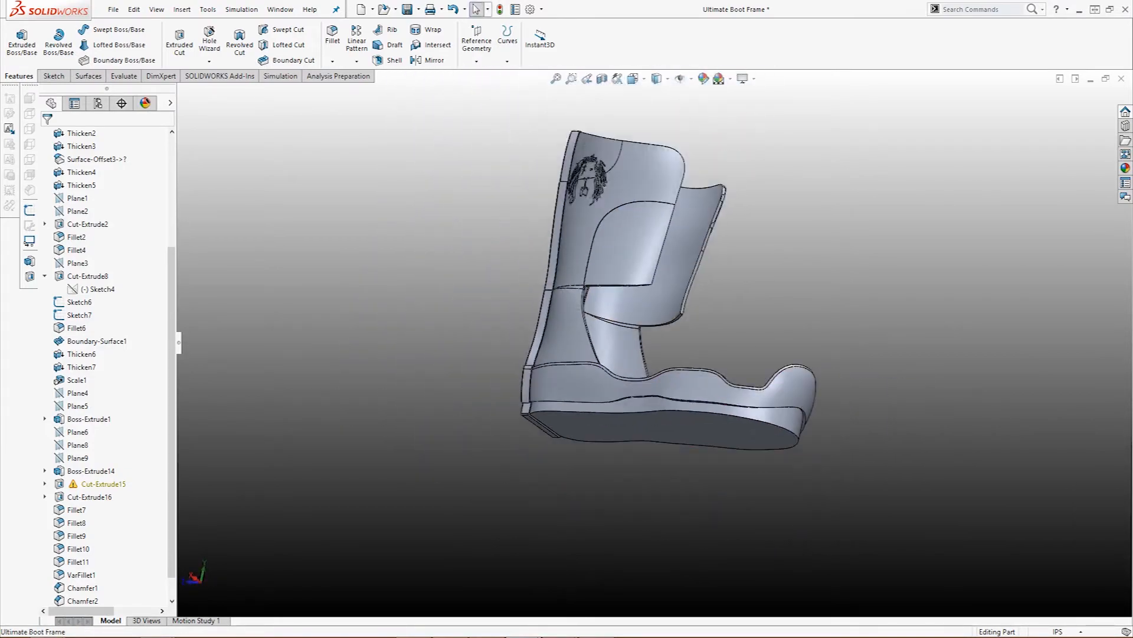
Inspect the lion-head cutout on the boot's upper shaft up close and in the context of the whole frame
scroll(590, 296, "down", 4)
scroll(590, 295, "down", 2)
middle_click_drag(549, 237, 596, 260)
scroll(506, 236, "down", 6)
middle_click_drag(519, 275, 597, 222)
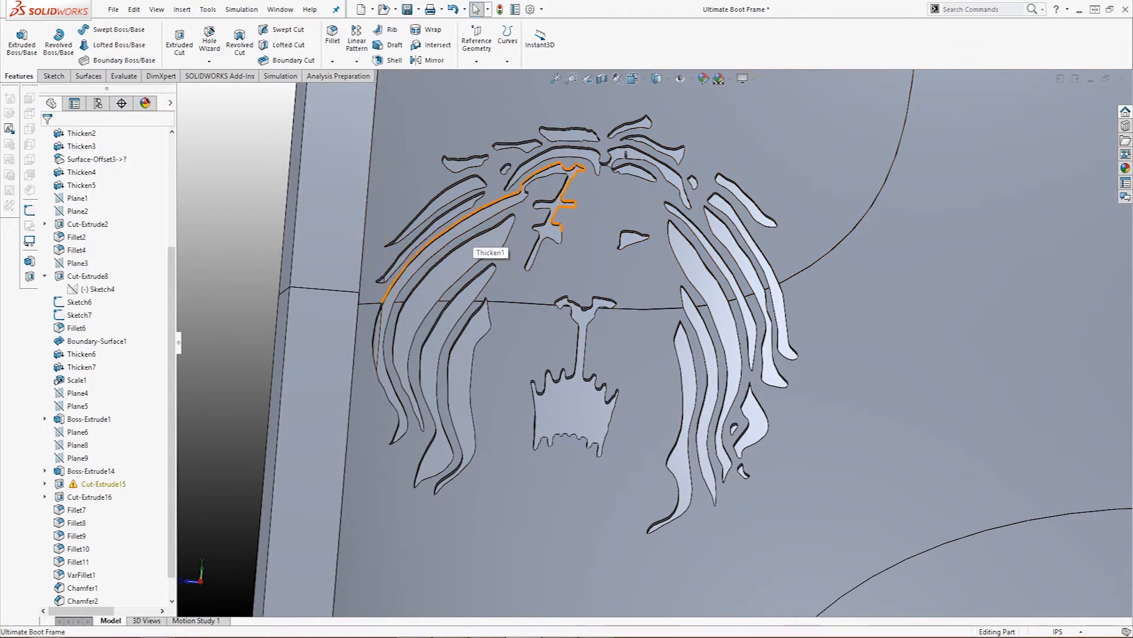
scroll(485, 246, "up", 8)
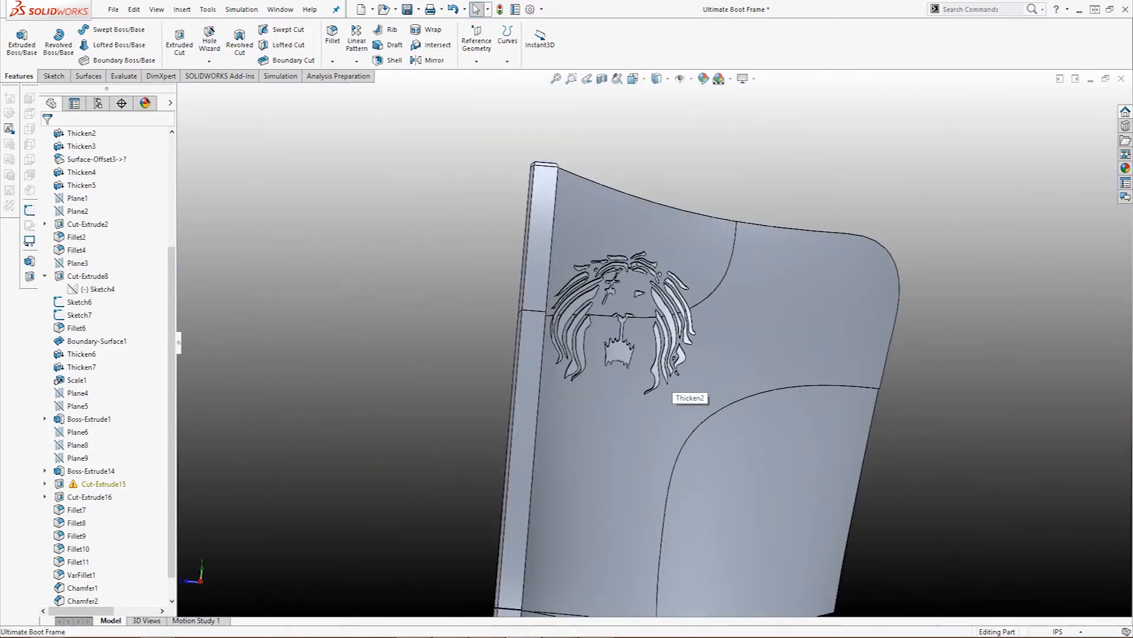
scroll(659, 368, "up", 6)
scroll(779, 519, "down", 3)
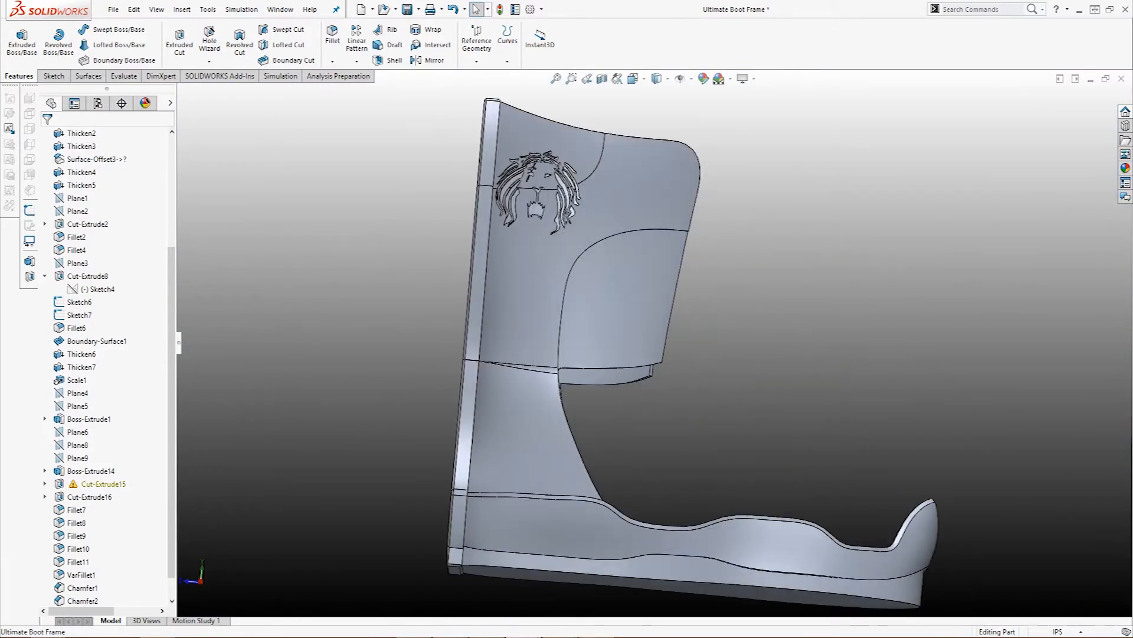
middle_click_drag(779, 519, 885, 490)
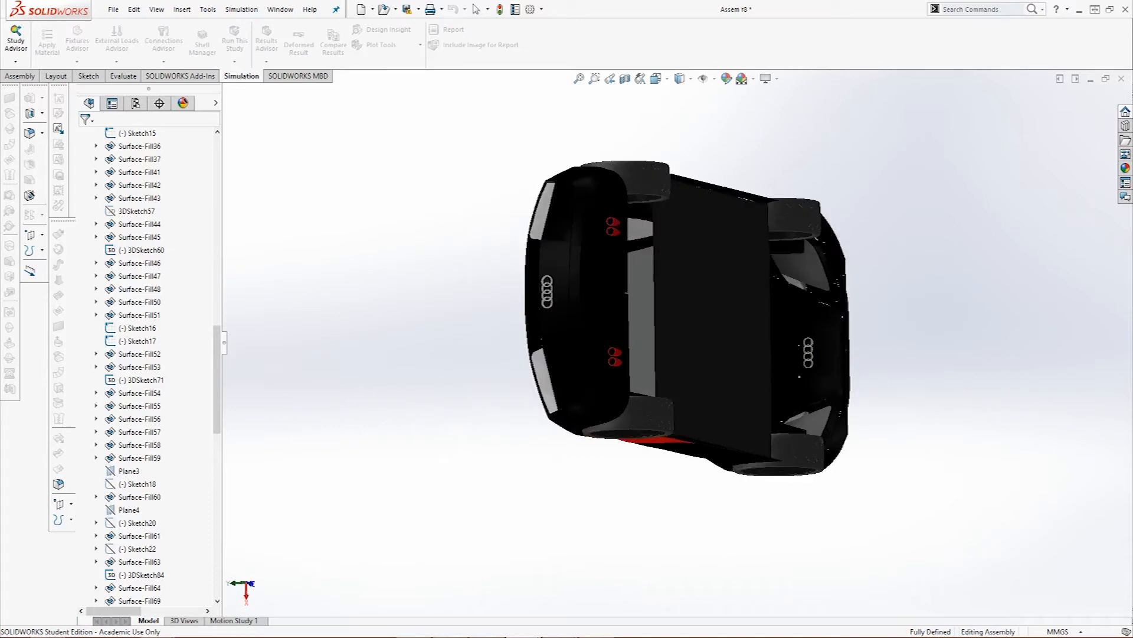
Examine the Assem r8 car assembly from its underside and in an isometric side view
middle_click_drag(444, 458, 413, 495)
scroll(826, 319, "down", 7)
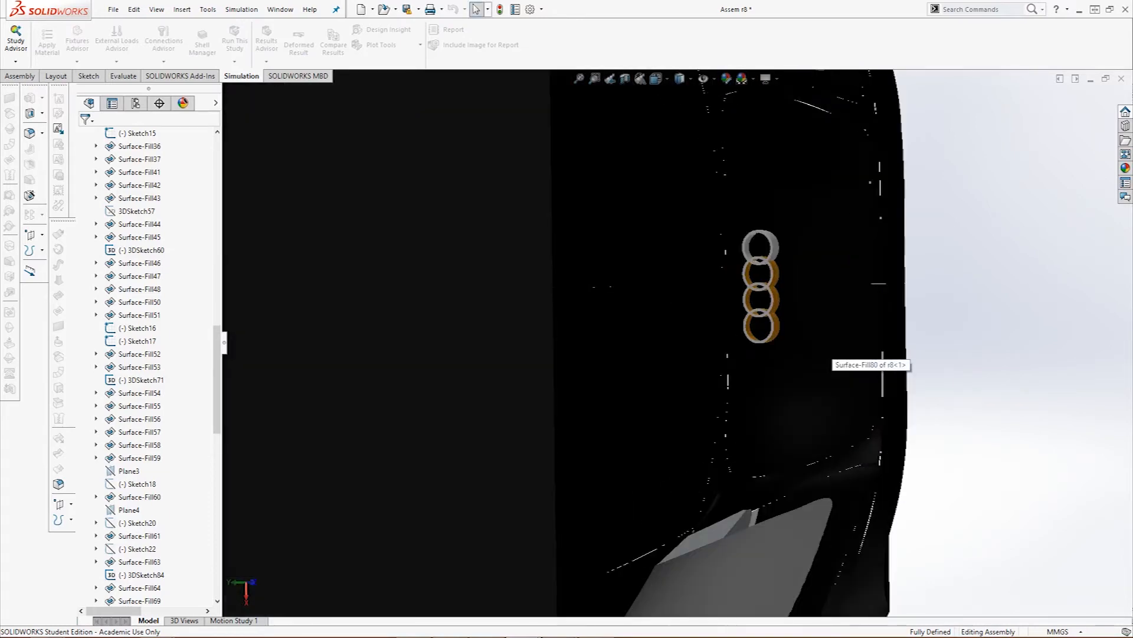
scroll(770, 277, "down", 3)
scroll(747, 372, "up", 8)
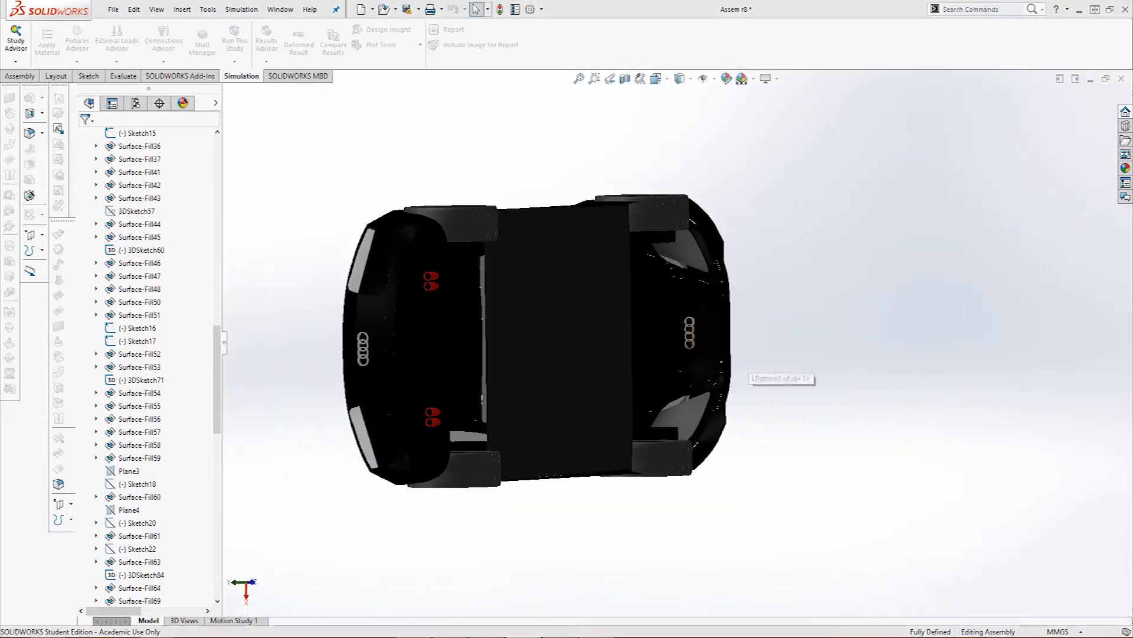
key("ctrl+7")
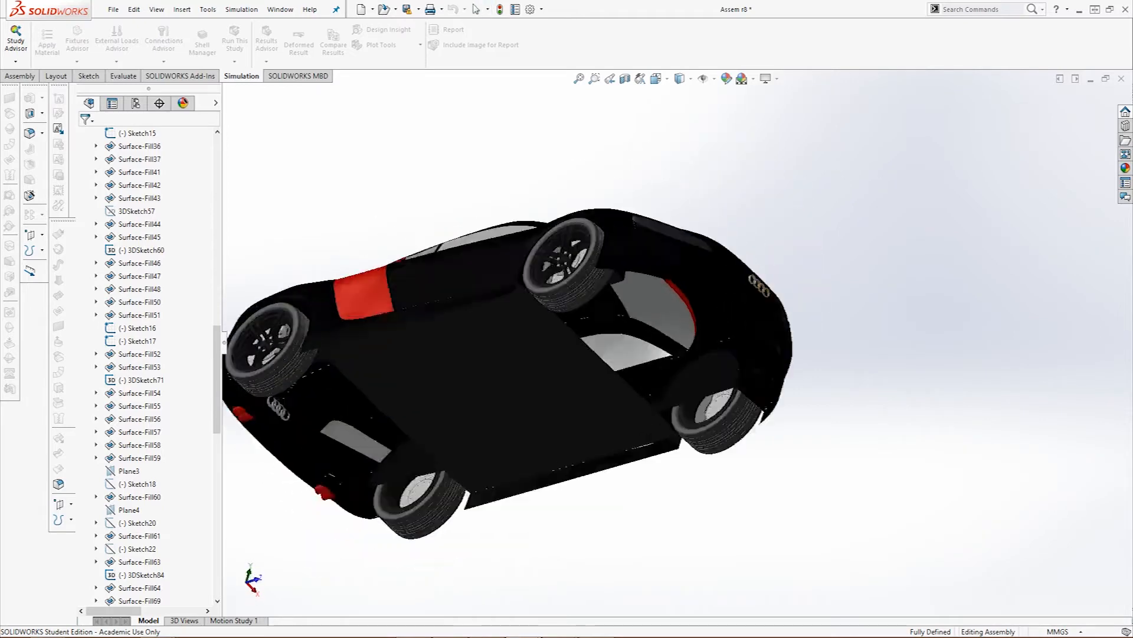
middle_click_drag(649, 354, 691, 336)
scroll(703, 343, "up", 2)
scroll(665, 295, "down", 3)
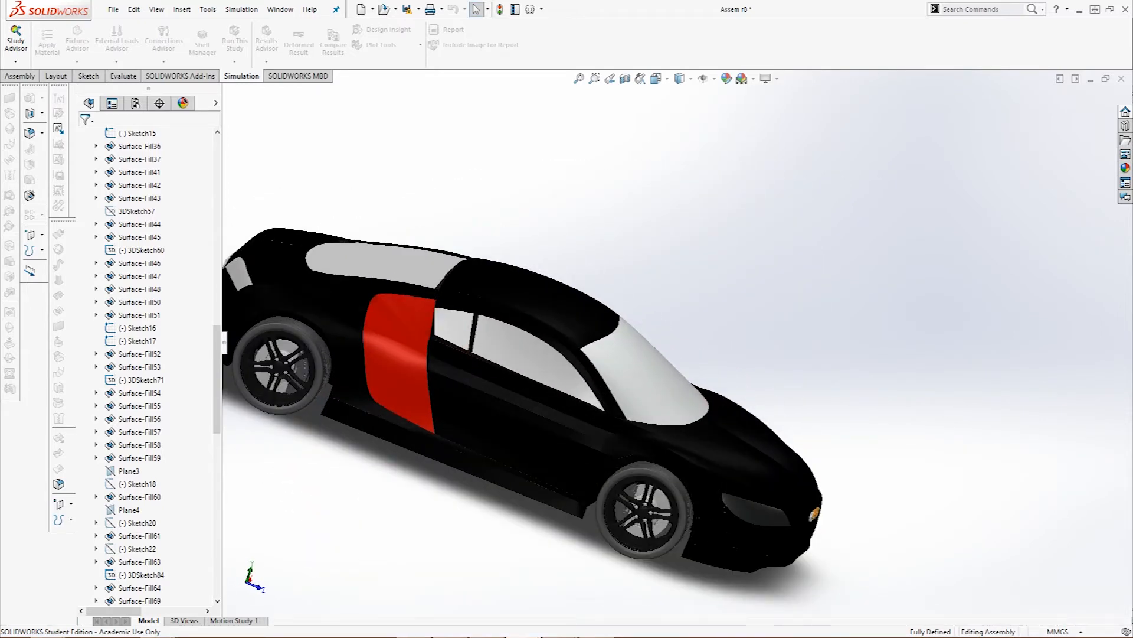
scroll(678, 330, "up", 2)
scroll(679, 330, "down", 2)
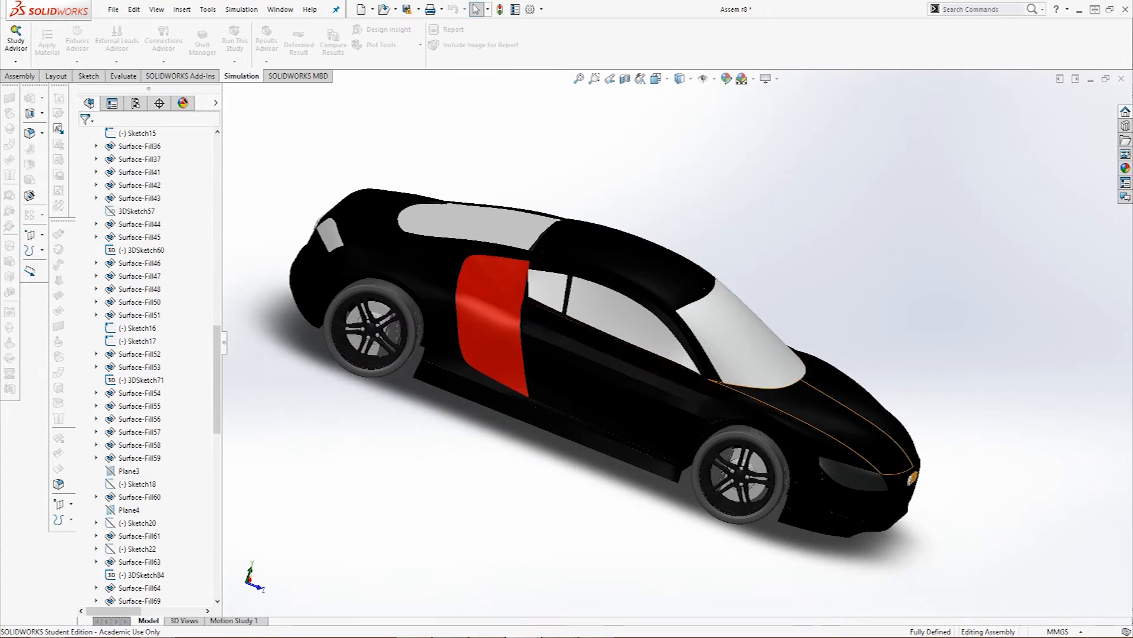
scroll(768, 401, "up", 1)
scroll(840, 434, "down", 3)
Inspect the car's front end, including the headlights, windshield and four-ring emblem
middle_click_drag(840, 421, 709, 413)
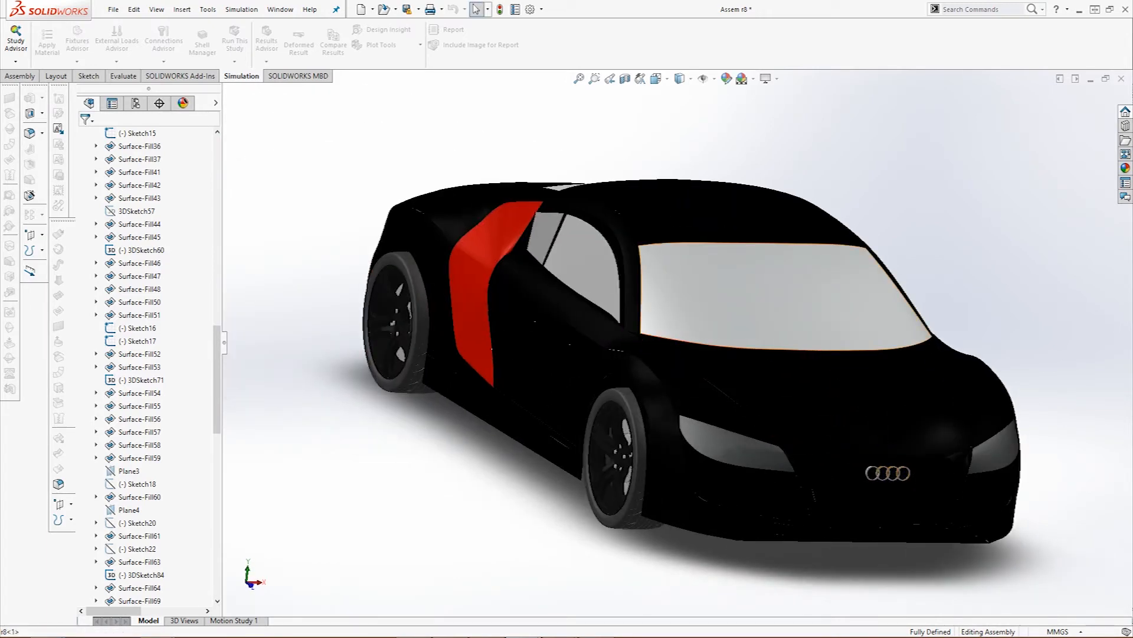
scroll(897, 508, "down", 2)
scroll(650, 333, "up", 2)
scroll(886, 481, "down", 3)
mouse_move(718, 392)
middle_mouse_down()
mouse_move(700, 331)
mouse_move(717, 383)
middle_mouse_up()
scroll(791, 413, "up", 3)
scroll(791, 413, "down", 3)
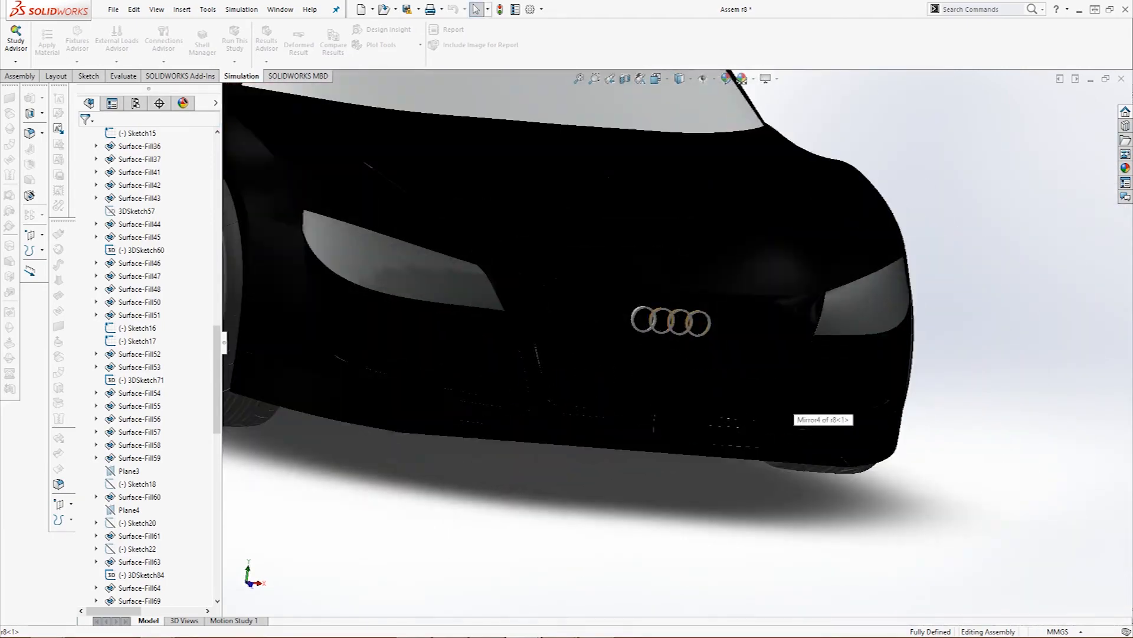
scroll(791, 414, "up", 3)
Inspect a wheel's tire tread, bolts and brake disc up close, select a tread groove face, and view the car's rear
middle_click_drag(791, 410, 833, 378)
scroll(439, 358, "down", 5)
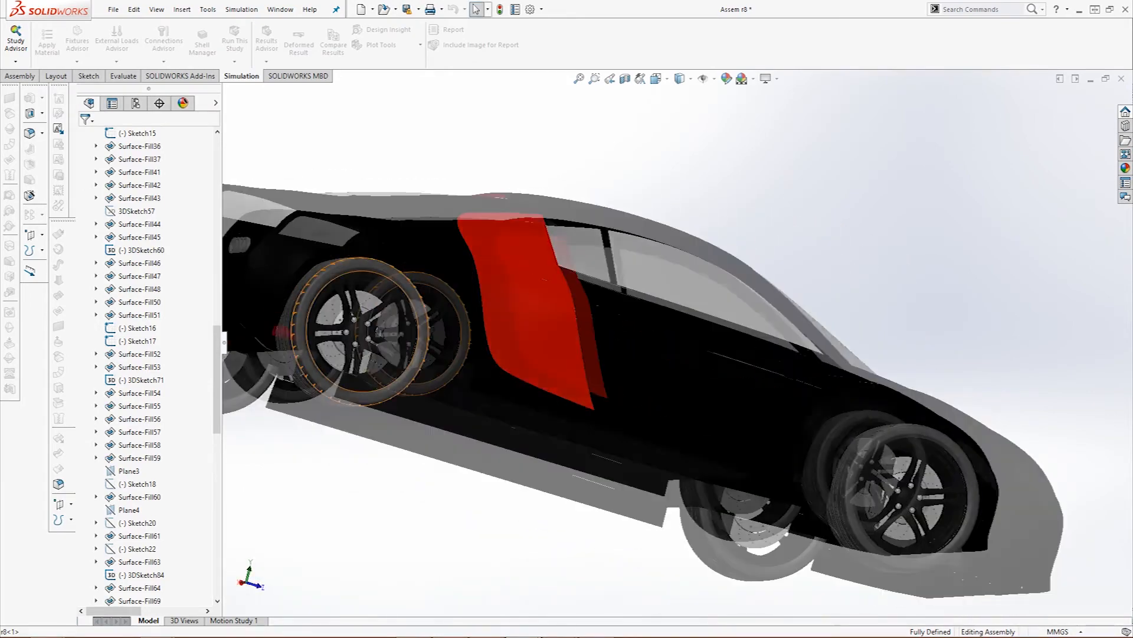
scroll(440, 358, "down", 6)
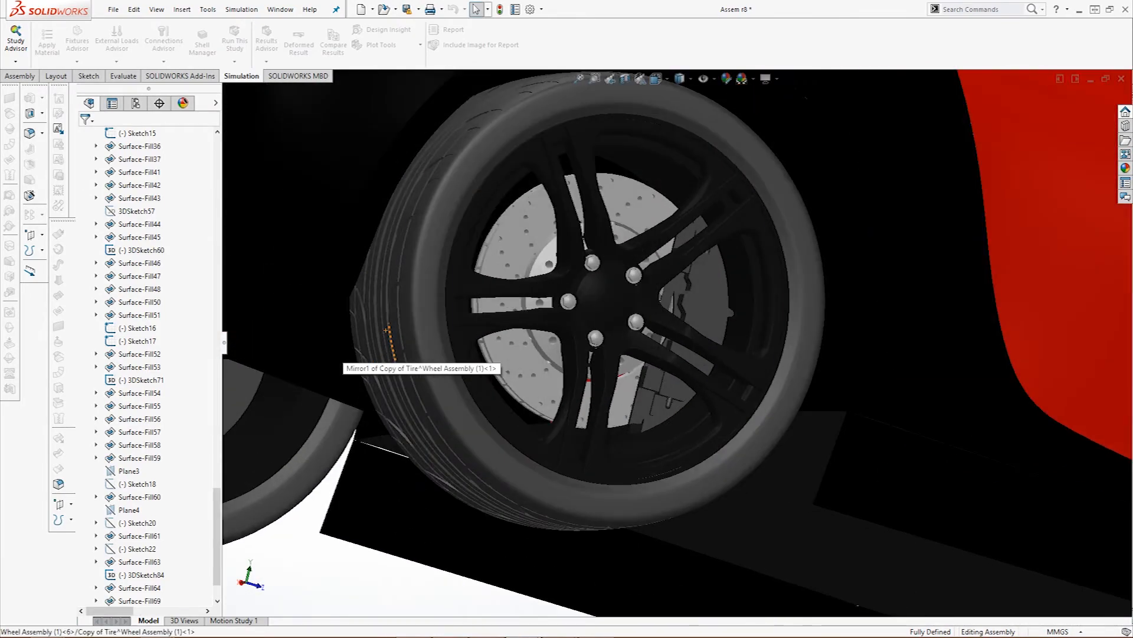
left_click(465, 355)
scroll(440, 357, "down", 3)
left_click(440, 353)
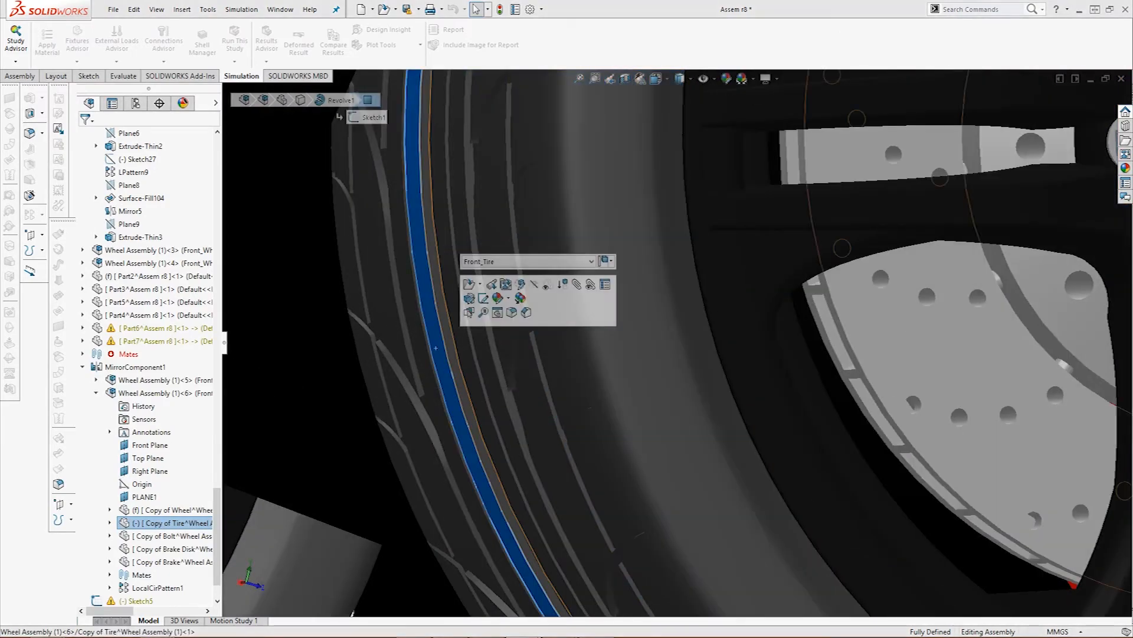
scroll(696, 366, "up", 8)
scroll(667, 339, "down", 4)
middle_click_drag(770, 331, 879, 324)
scroll(976, 327, "up", 10)
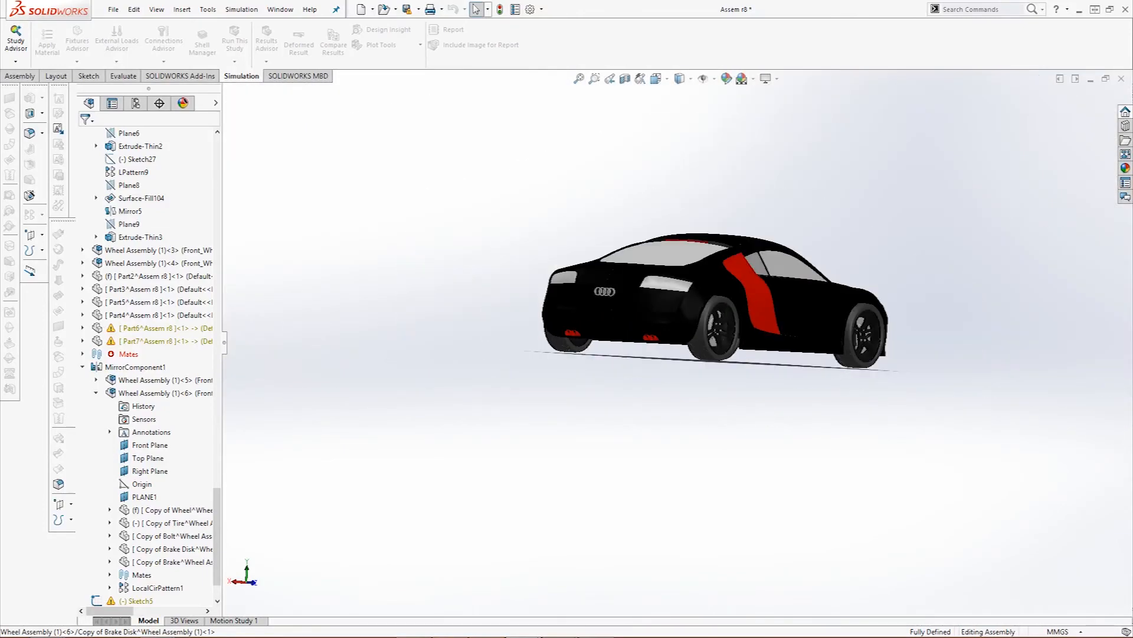
Inspect the car's front wheel from the side and from below the front bumper
middle_click_drag(944, 327, 720, 349)
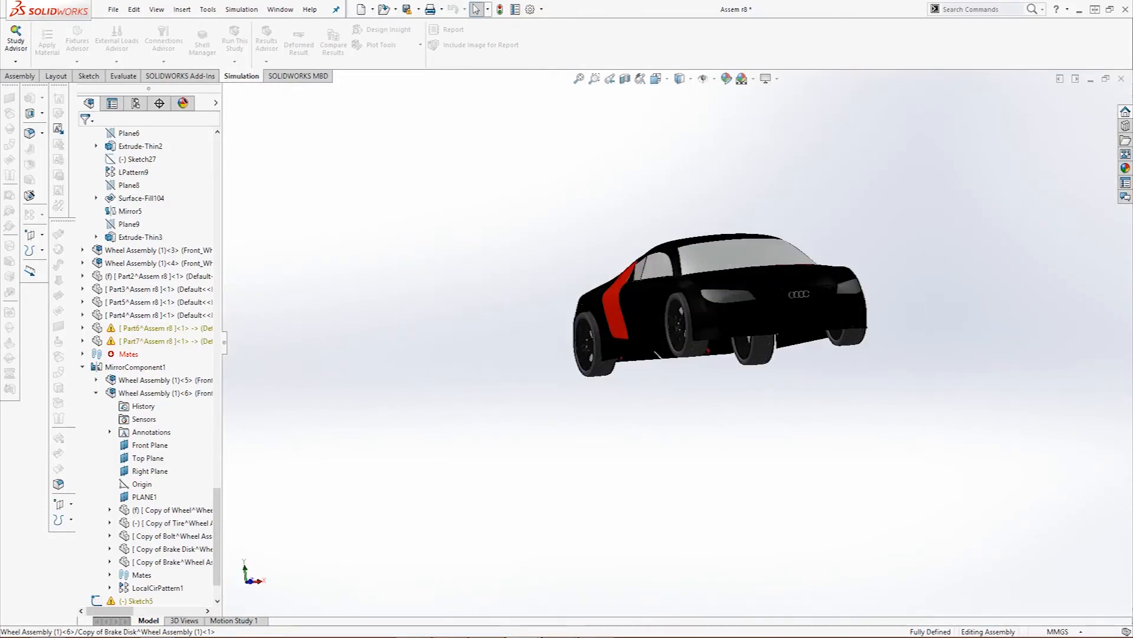
scroll(644, 363, "down", 10)
scroll(649, 370, "up", 2)
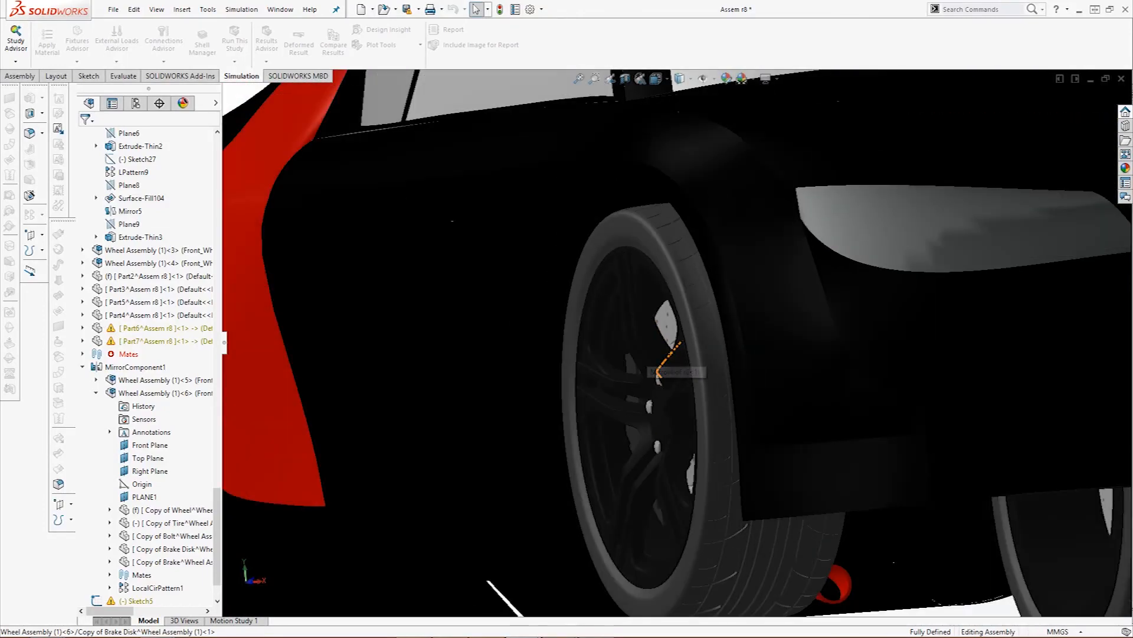
scroll(661, 372, "up", 5)
scroll(726, 455, "down", 12)
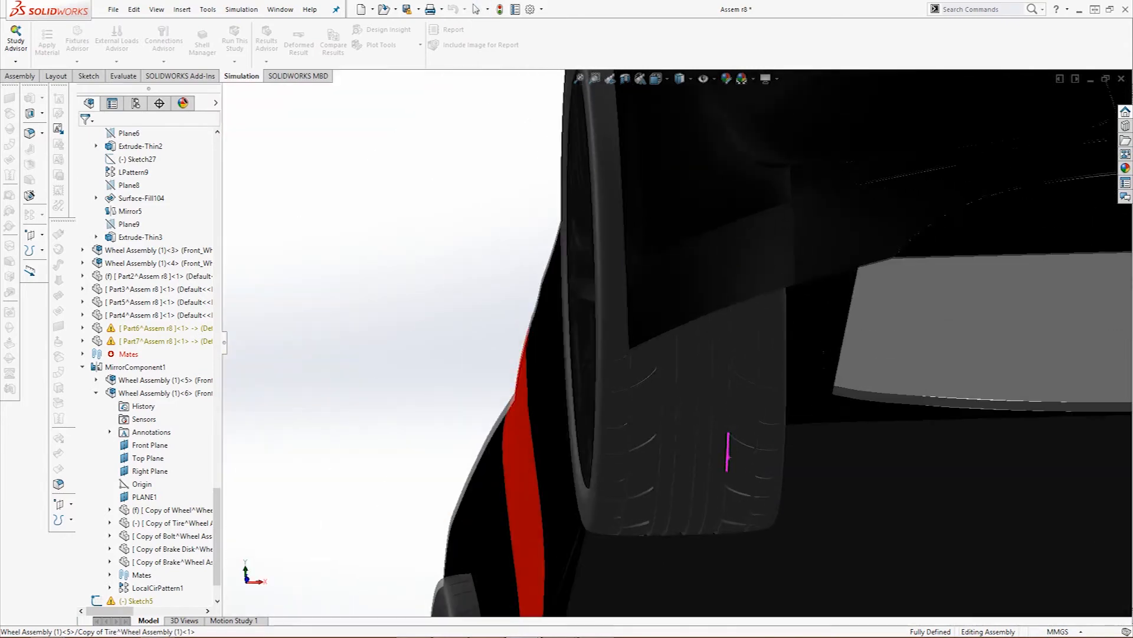
Examine the front tire's tread up close, select a circumferential groove edge, and clear the selection
middle_click_drag(730, 456, 762, 452)
scroll(743, 392, "down", 5)
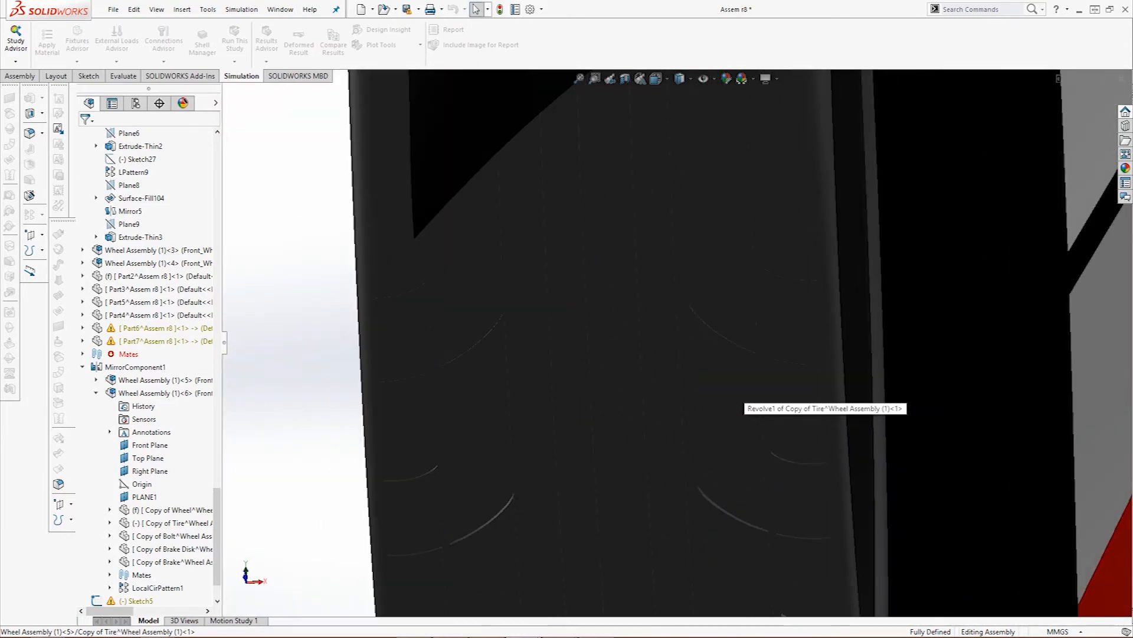
left_click(645, 364)
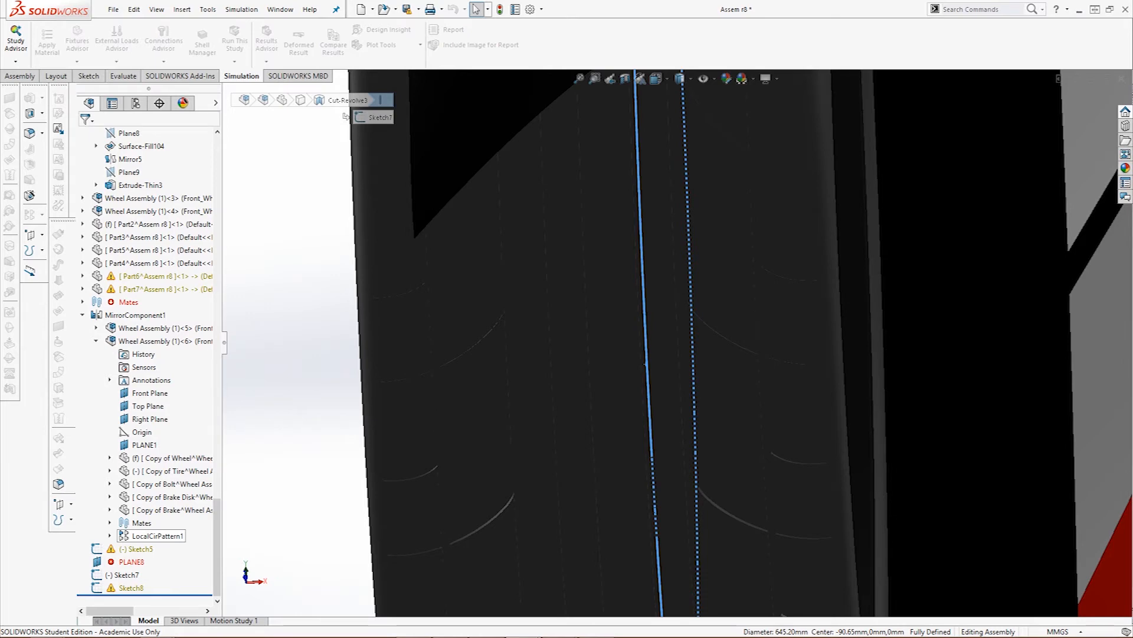
key("Escape")
View the car's whole underside from the front, including all four tires and the exhaust pipes
scroll(646, 364, "up", 15)
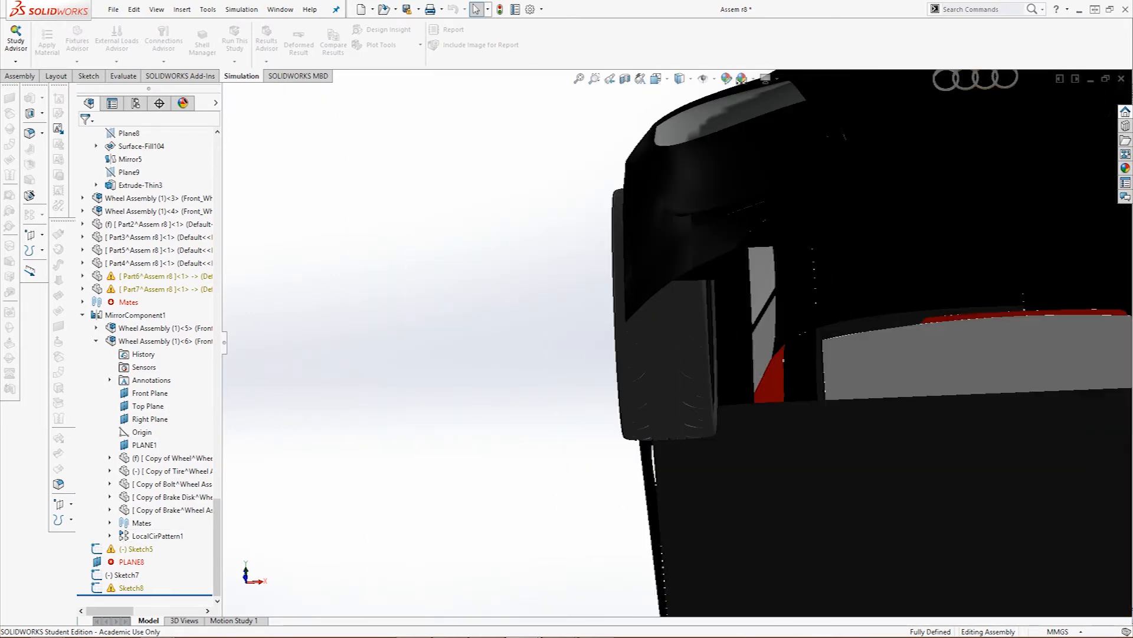
scroll(892, 372, "down", 3)
scroll(148, 366, "up", 10)
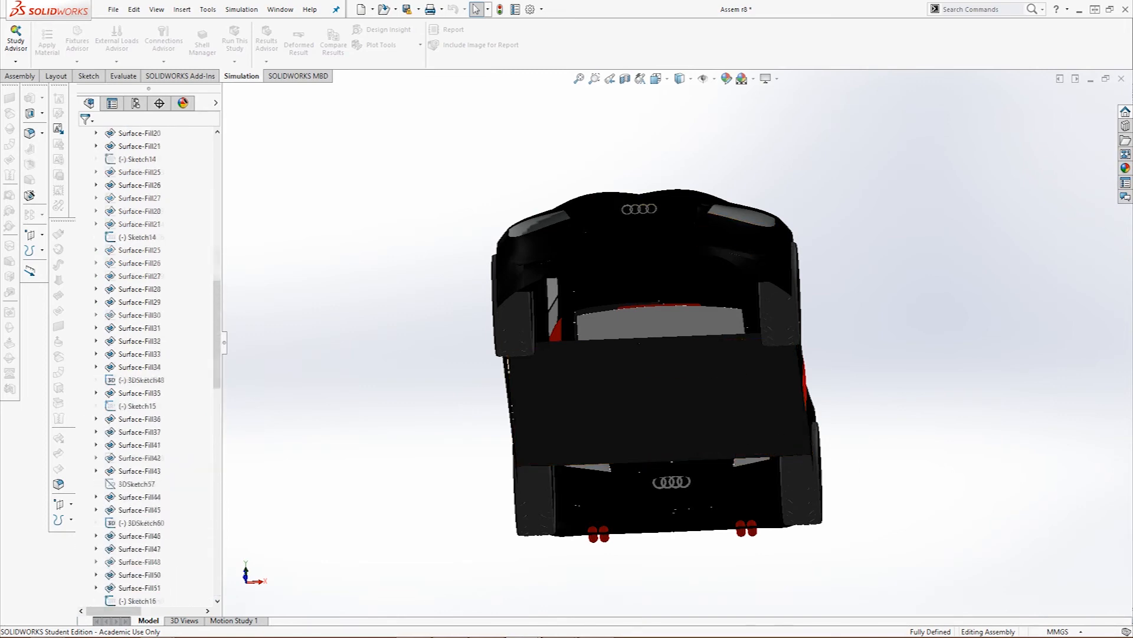
Inspect the perforated brake disc of a rear wheel from its inner side under the car
scroll(148, 366, "down", 5)
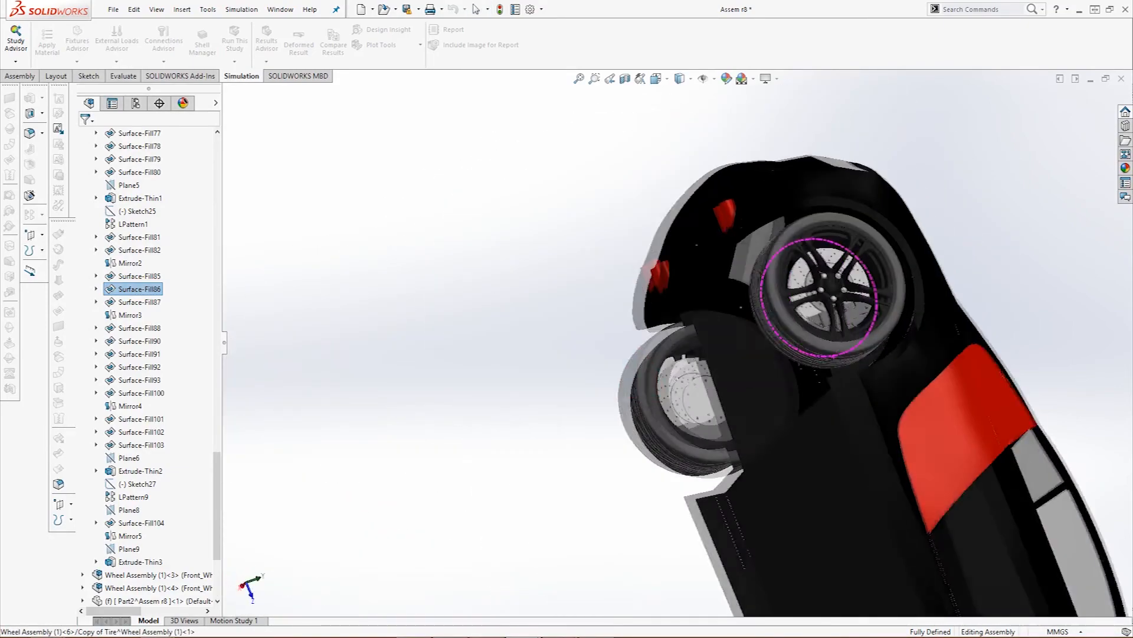
scroll(568, 263, "down", 7)
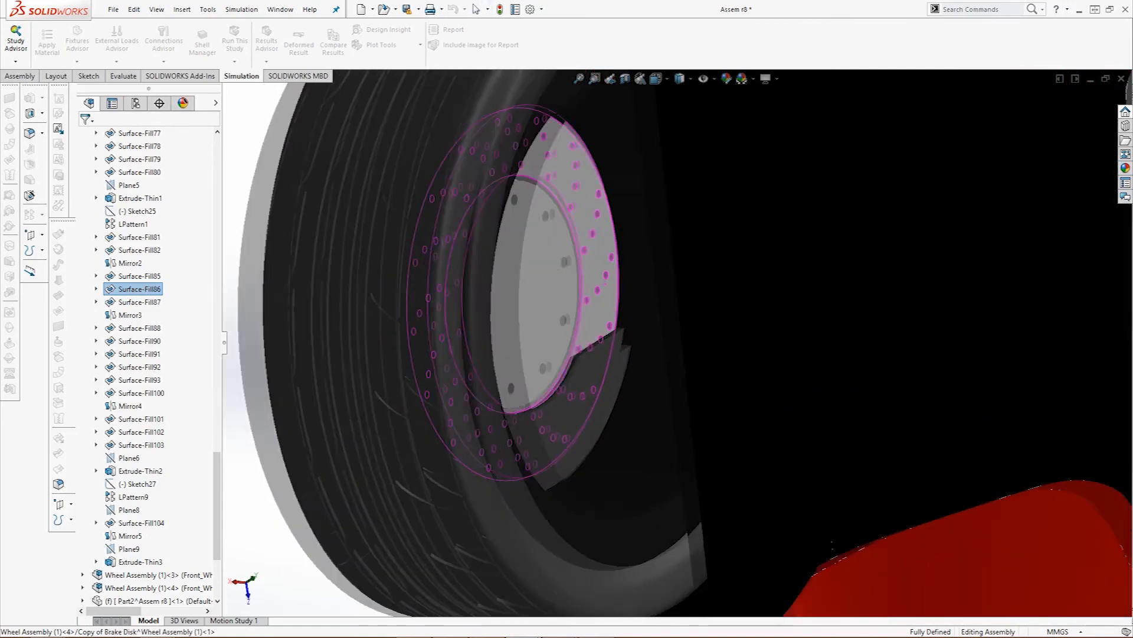
scroll(567, 247, "up", 3)
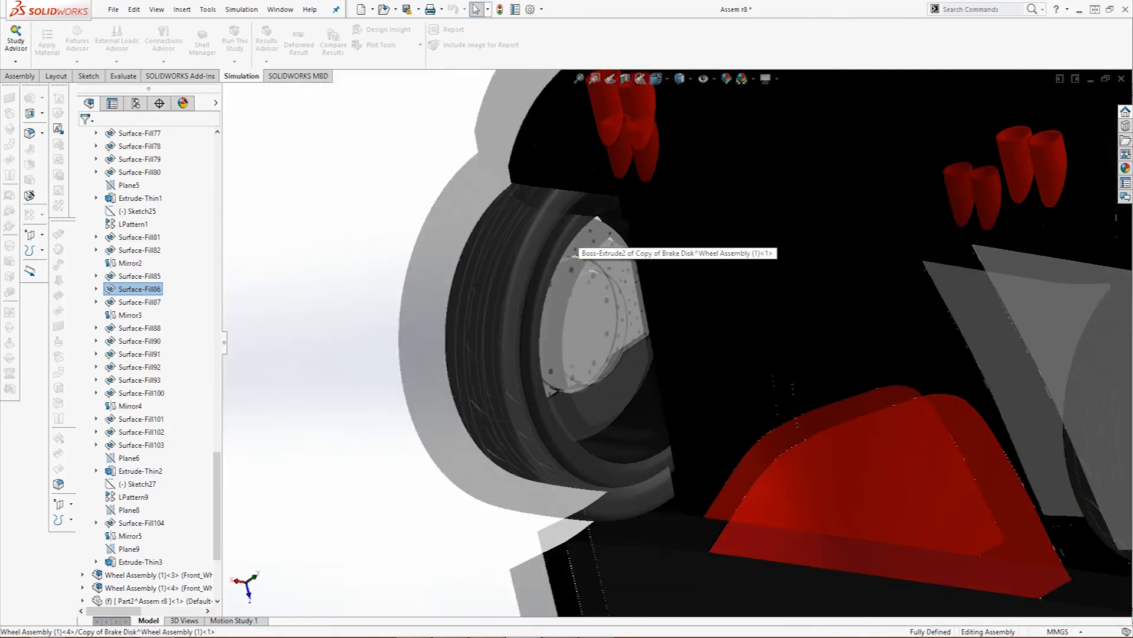
scroll(568, 247, "down", 4)
scroll(567, 246, "up", 5)
Inspect the rear wheel from outside, examining the spokes, bolts, drilled brake disc and brake parts behind them
middle_click_drag(567, 246, 768, 329)
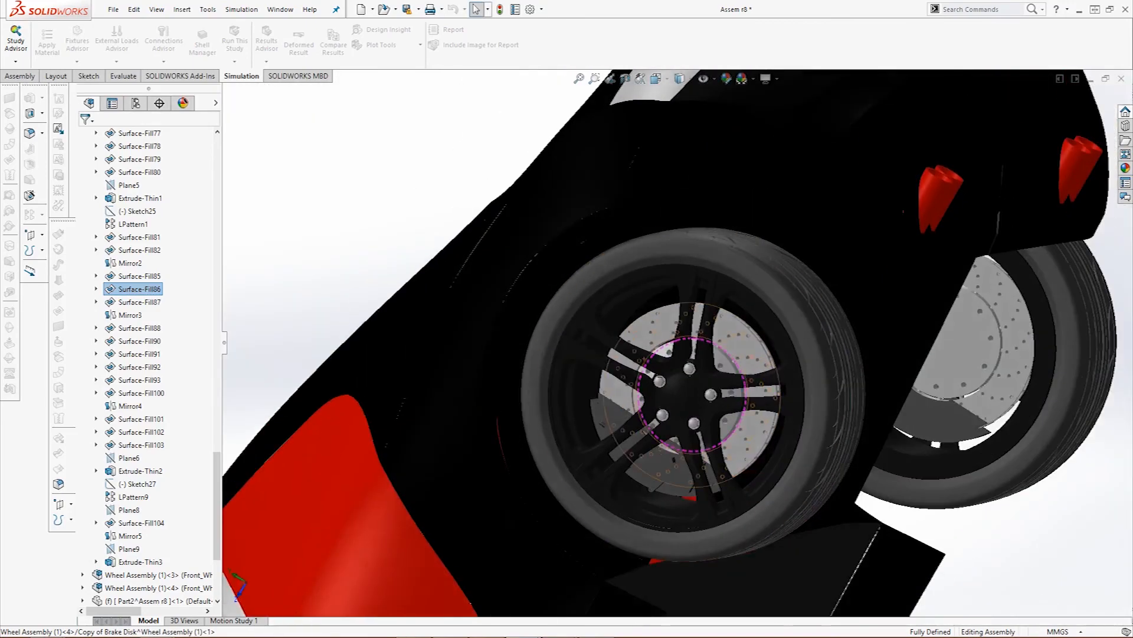
scroll(768, 329, "down", 3)
scroll(555, 490, "up", 3)
scroll(555, 490, "down", 5)
scroll(755, 477, "down", 2)
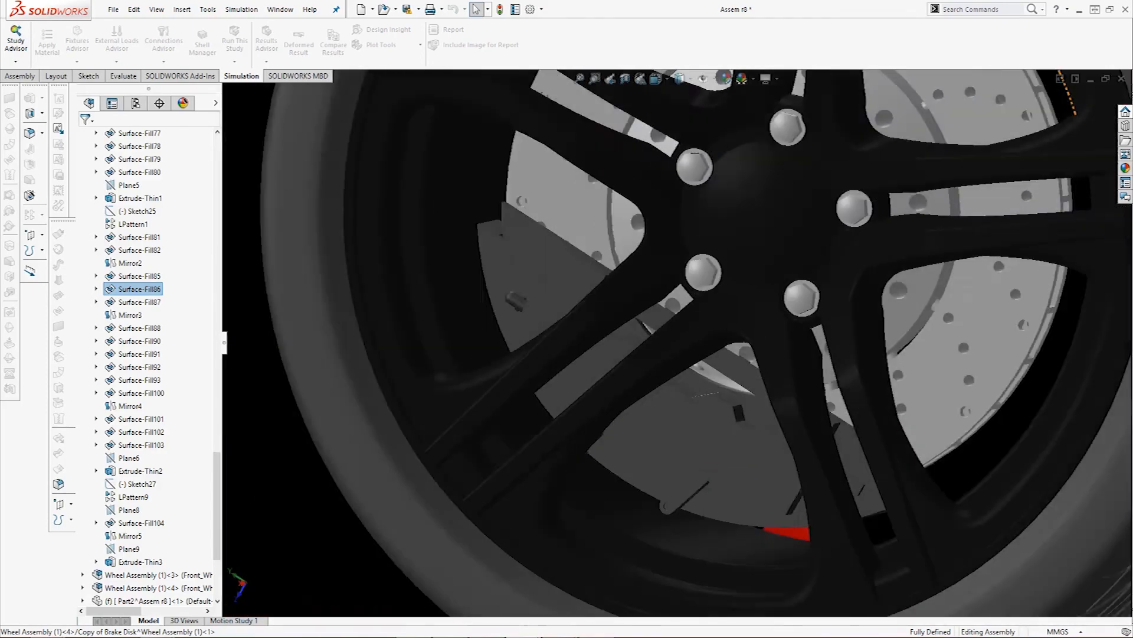
mouse_move(755, 477)
middle_mouse_down()
mouse_move(620, 472)
mouse_move(750, 466)
middle_mouse_up()
scroll(749, 466, "up", 1)
View the complete car in an isometric orientation and examine its side panel, windshield and front end
scroll(732, 443, "up", 10)
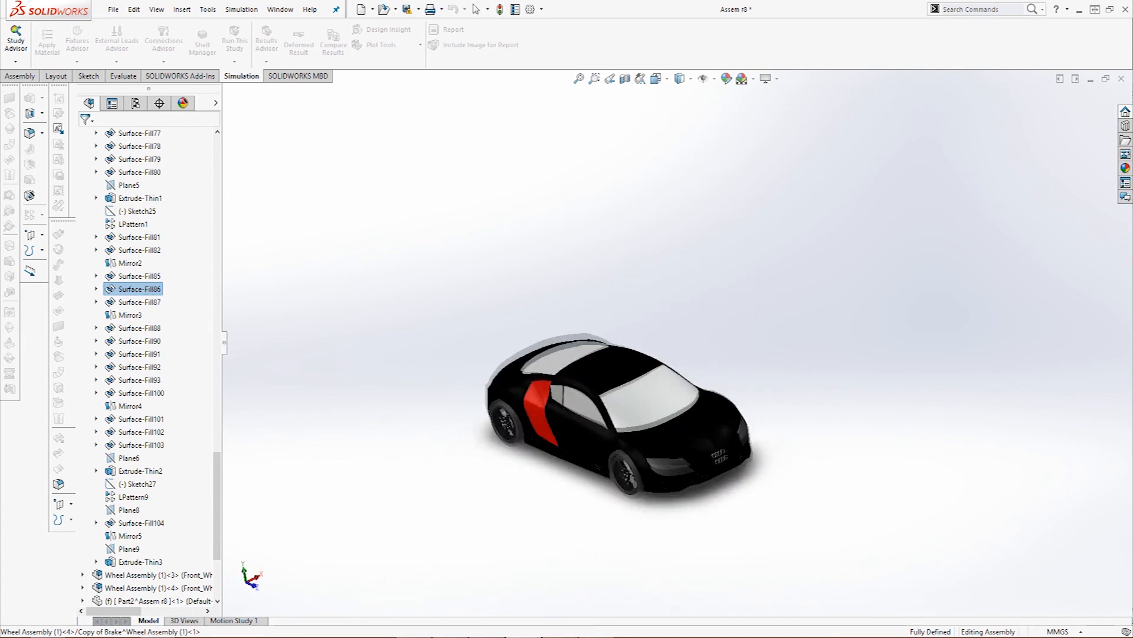
scroll(590, 460, "down", 6)
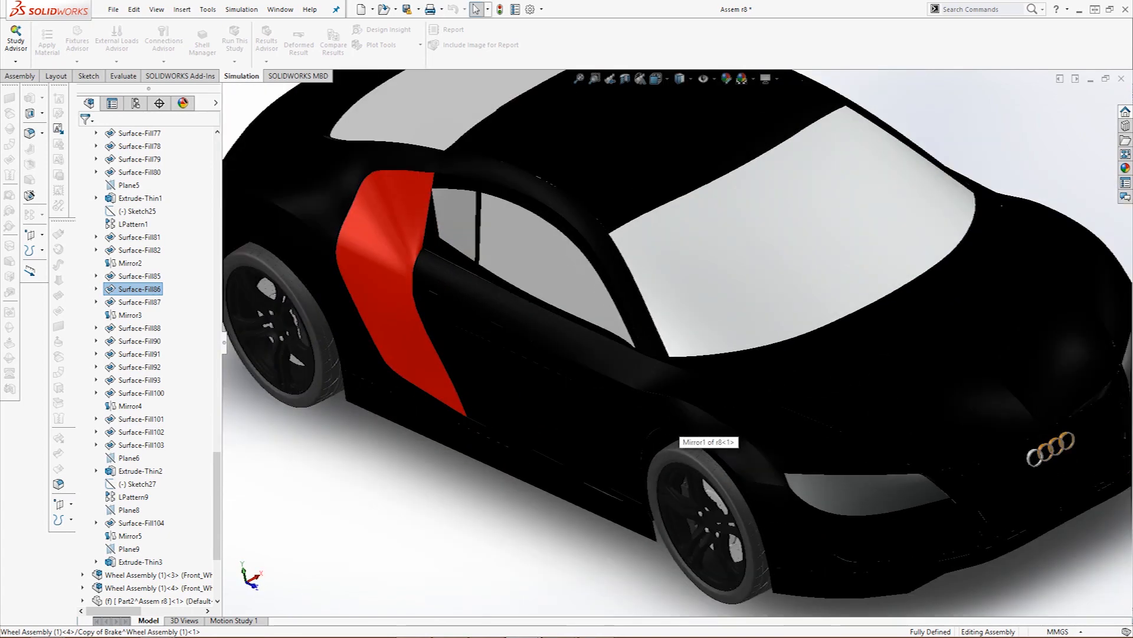
scroll(679, 437, "up", 2)
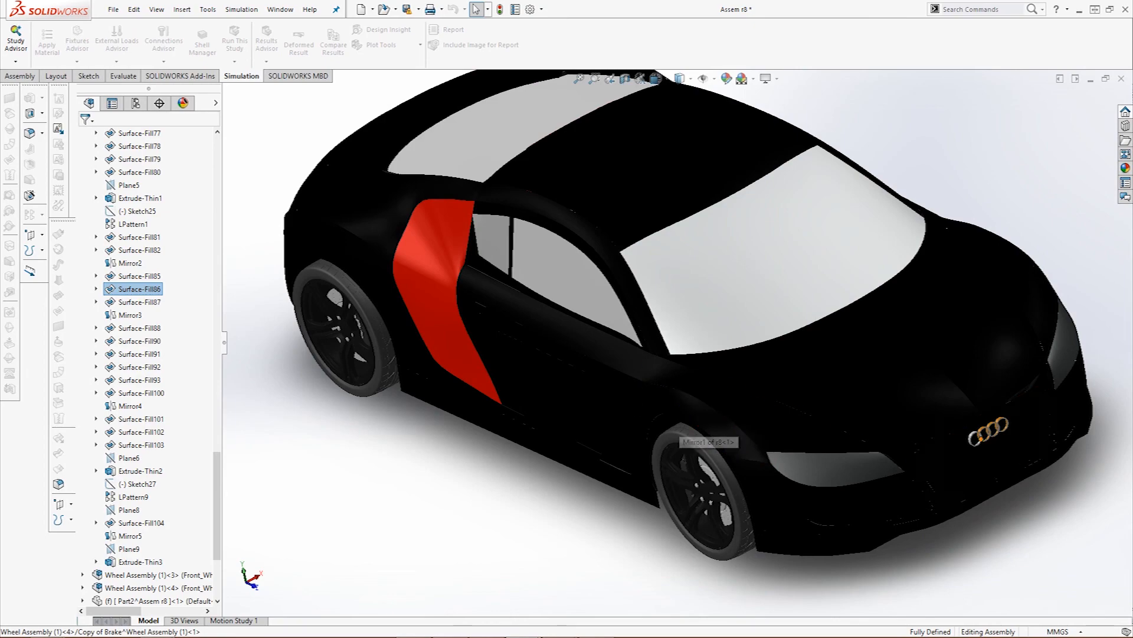